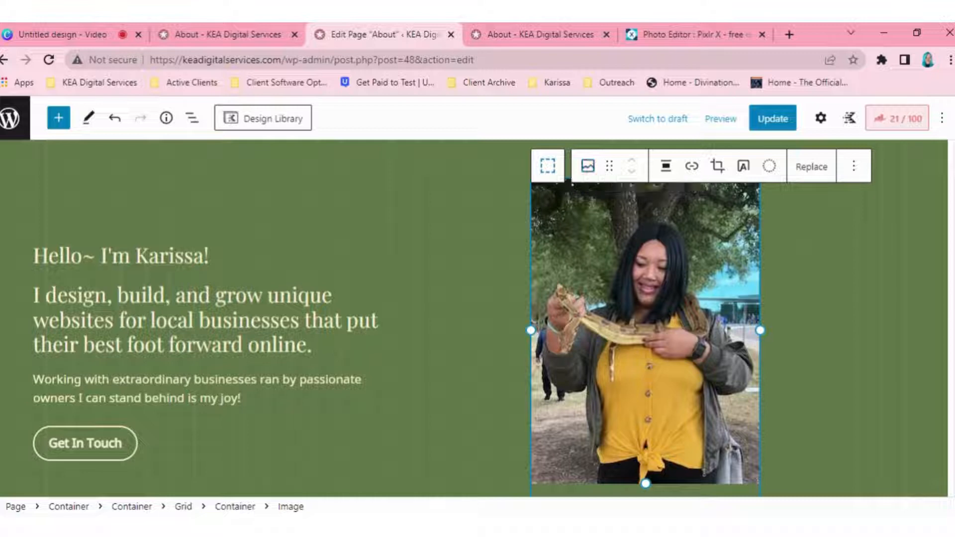
Step: Show the page's block list, select the image block beside the introduction text, and check its block settings
left_click(191, 119)
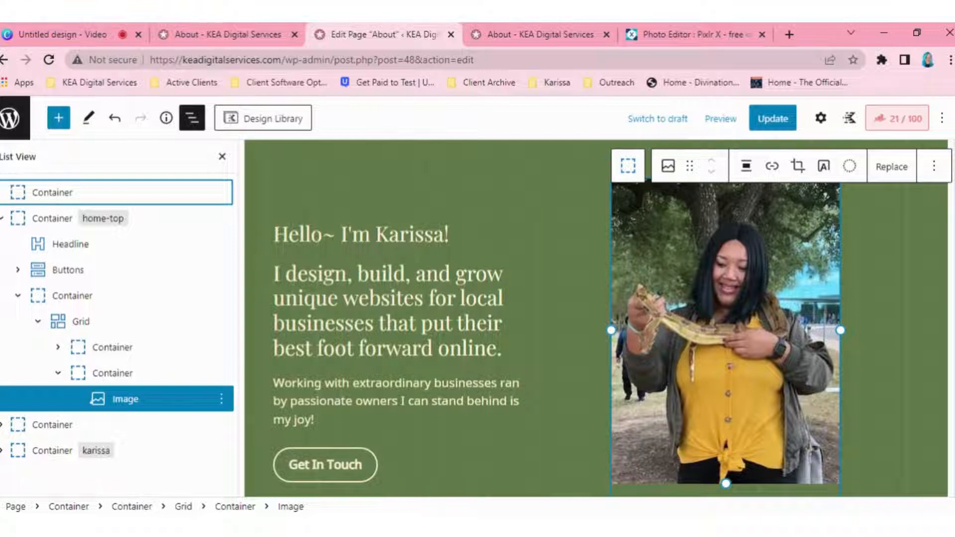
left_click(141, 404)
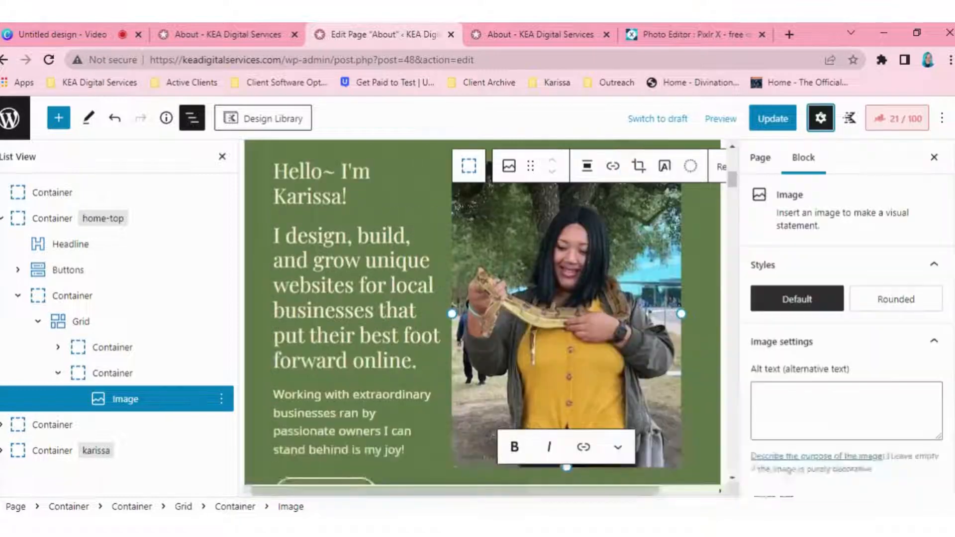
left_click(820, 118)
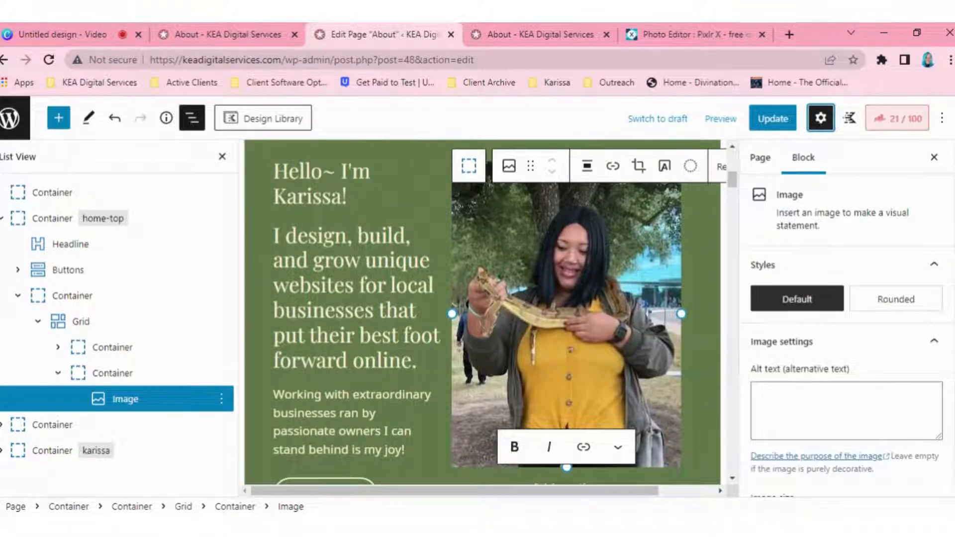
left_click(820, 119)
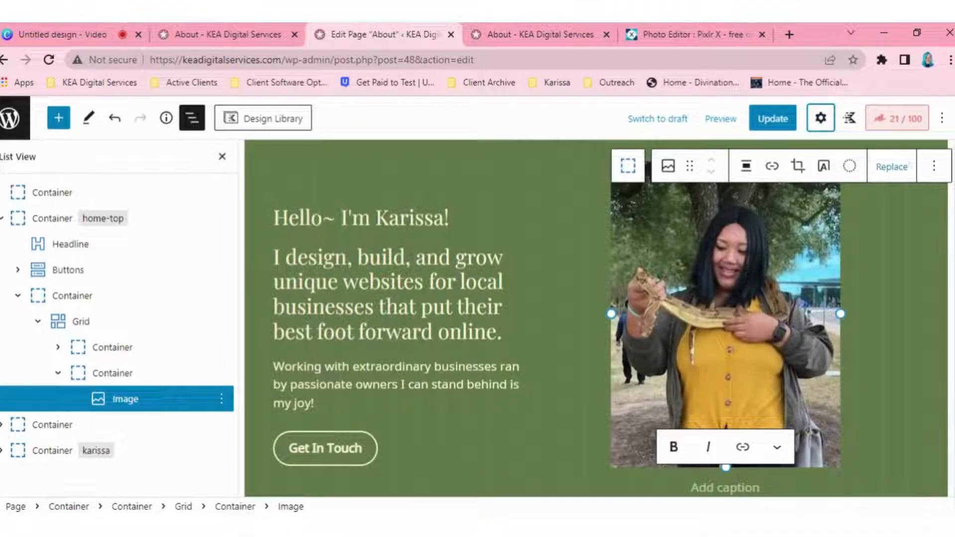
Step: Replace the selected photo with the blue-haired portrait with flowers from the media library
left_click(891, 168)
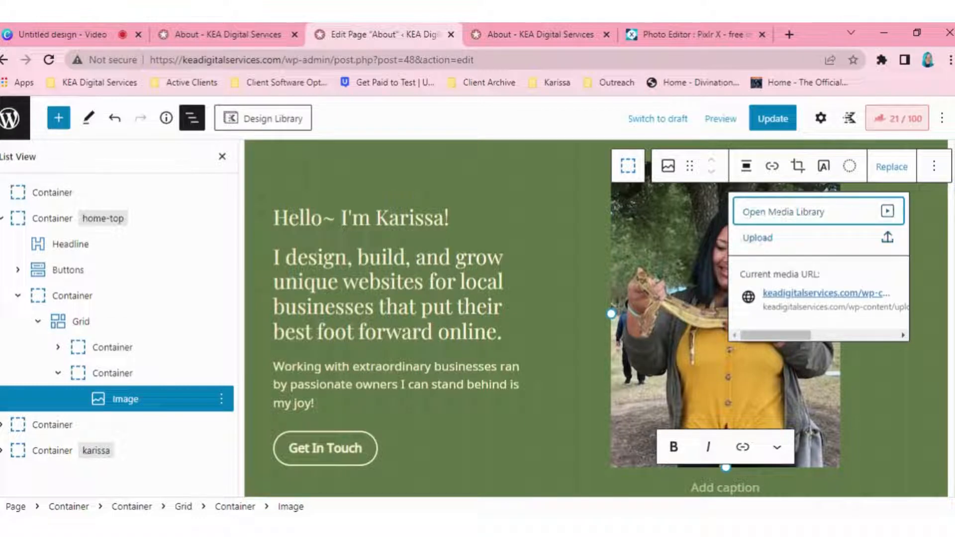
left_click(778, 213)
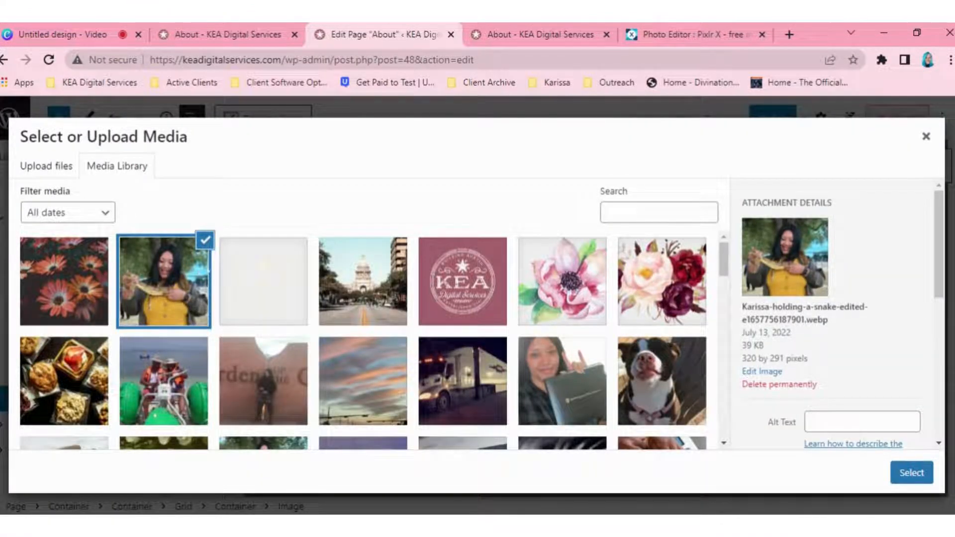
scroll(363, 339, "down", 15)
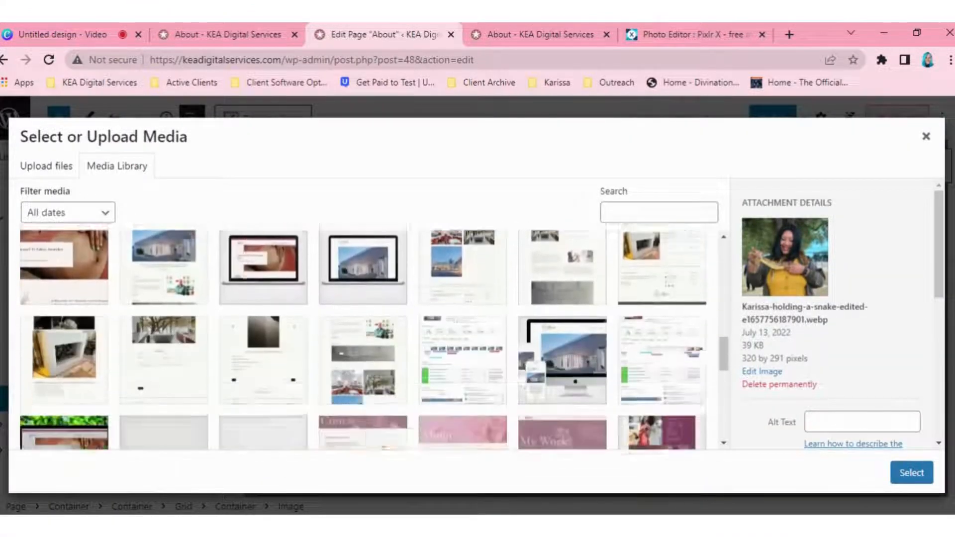
scroll(363, 338, "down", 5)
left_click(252, 273)
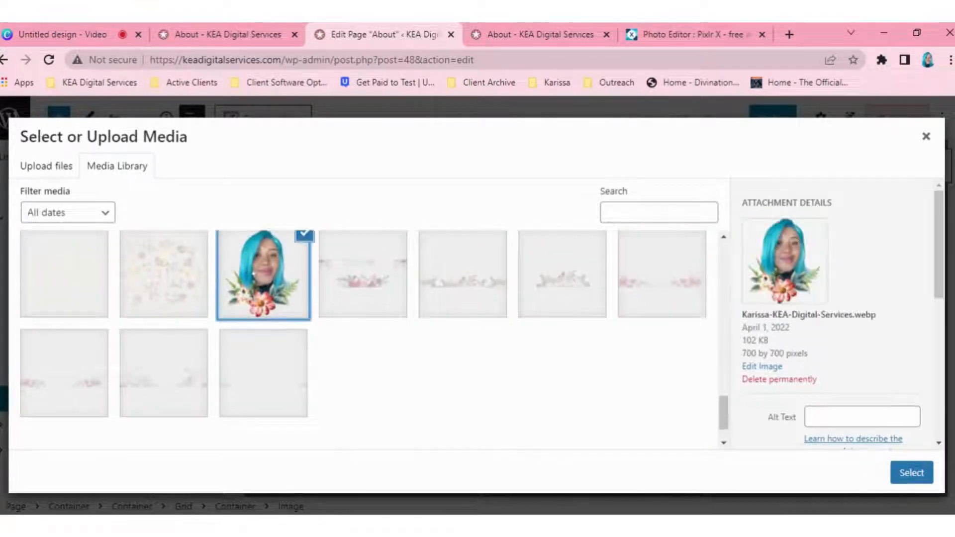
left_click(911, 473)
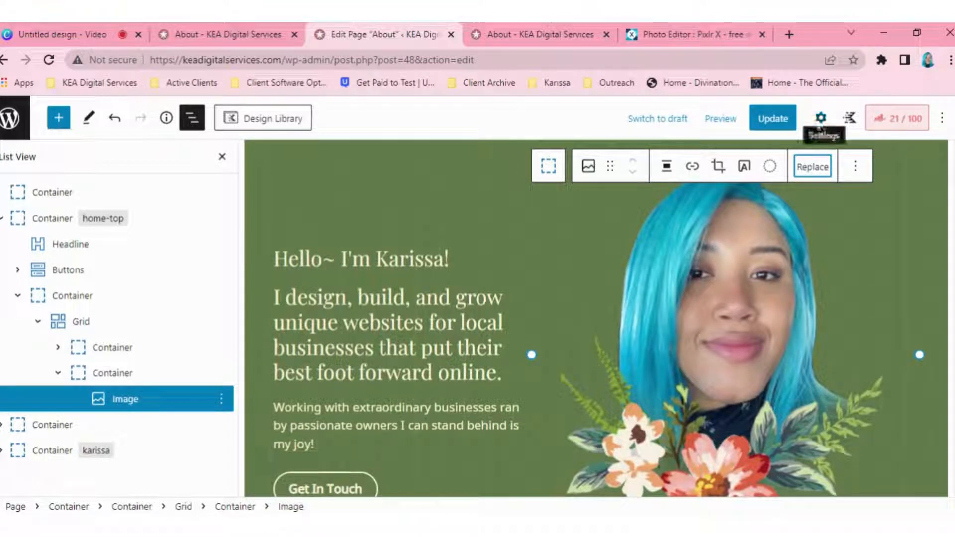
Step: Scale the portrait image's dimensions to 50%
left_click(820, 120)
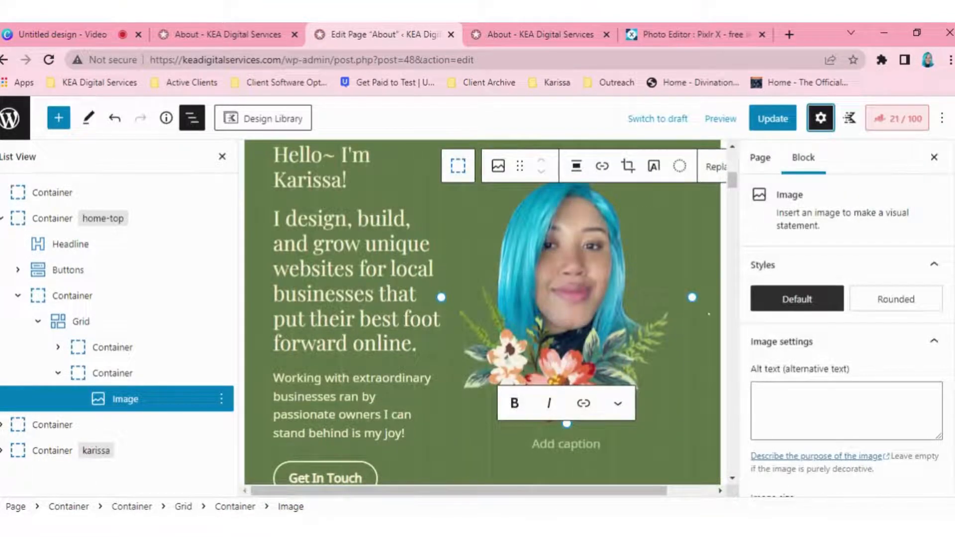
scroll(845, 323, "down", 4)
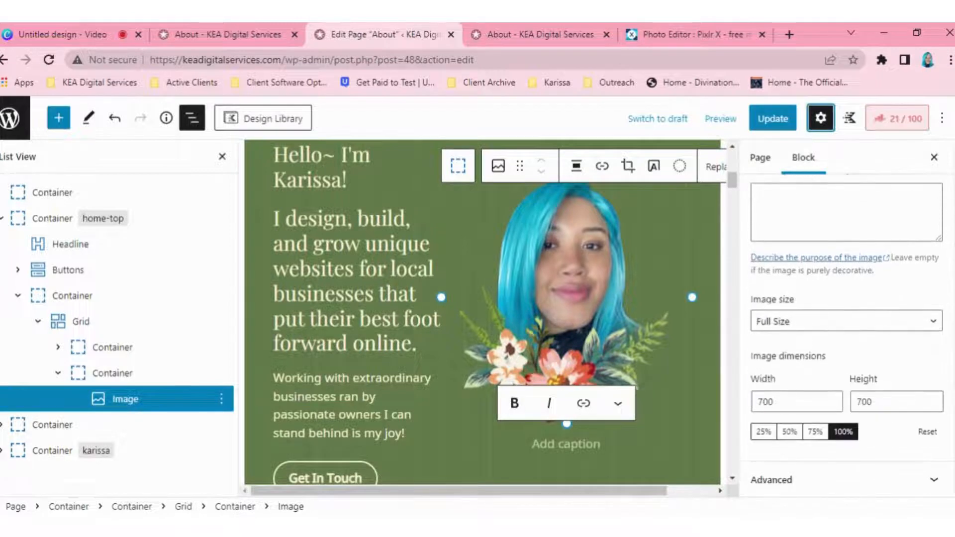
left_click(789, 432)
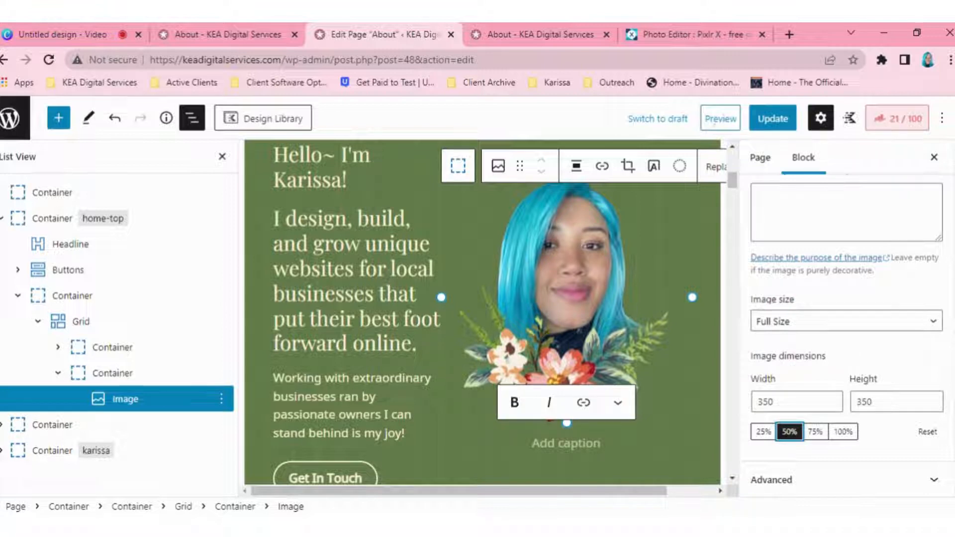
Step: Preview the About page in a new tab and examine how the portrait looks beside the introduction text
left_click(712, 123)
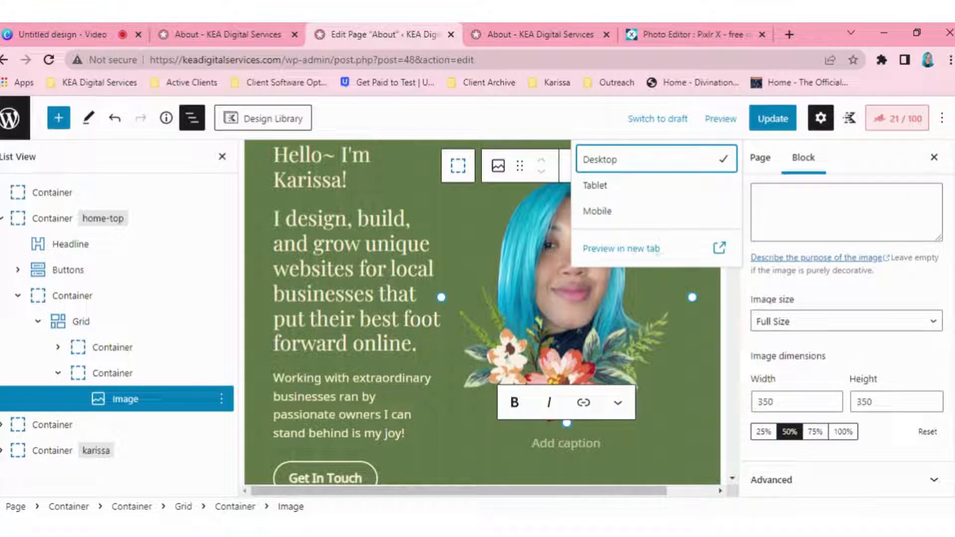
left_click(657, 250)
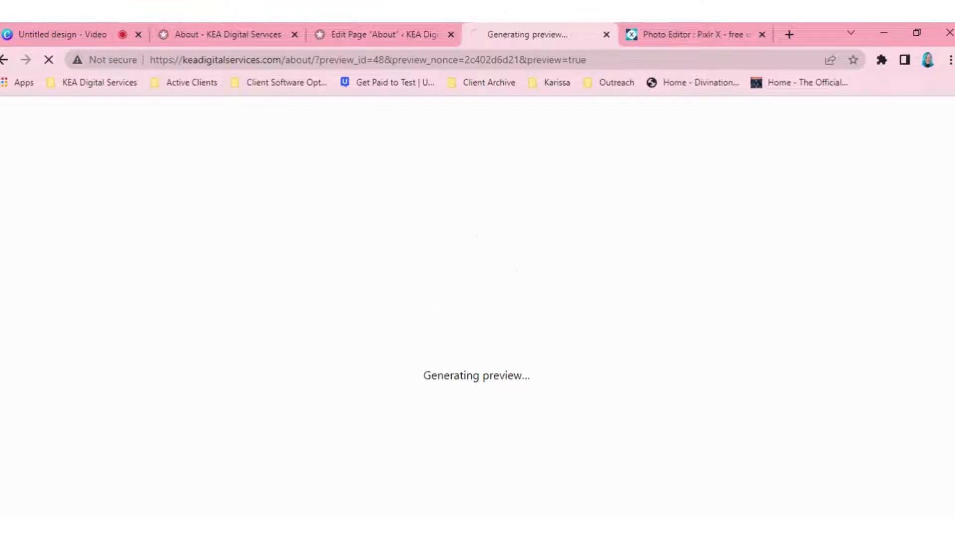
scroll(477, 317, "down", 1)
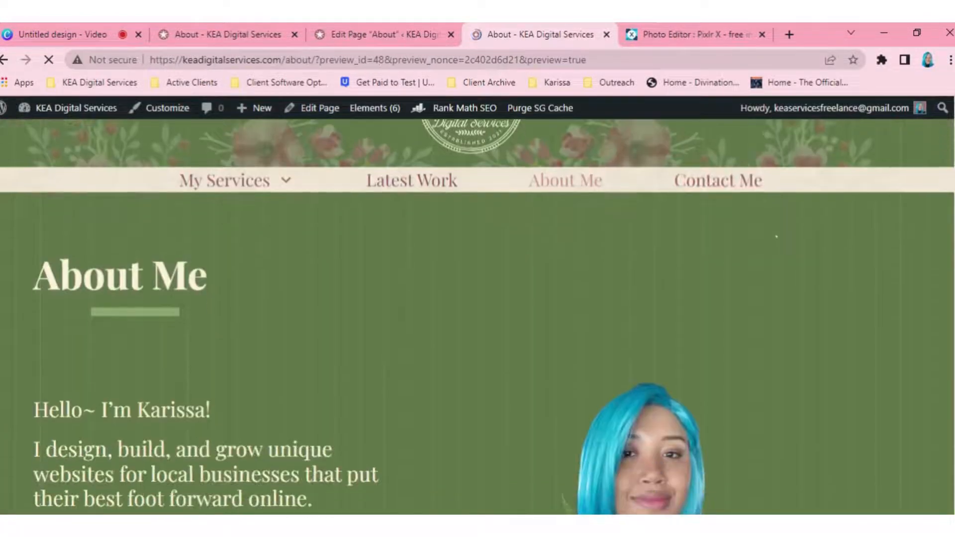
scroll(776, 236, "down", 4)
scroll(773, 232, "up", 1)
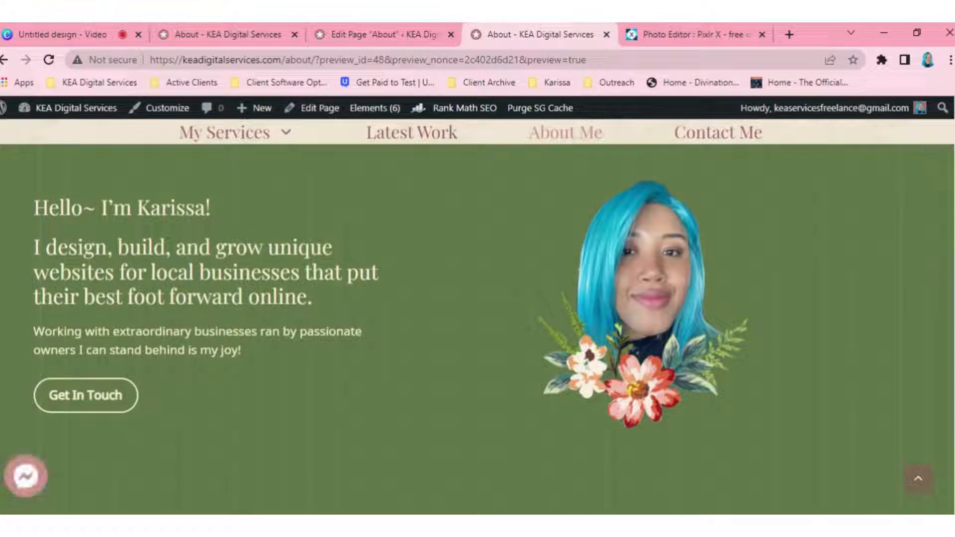
scroll(357, 308, "up", 1)
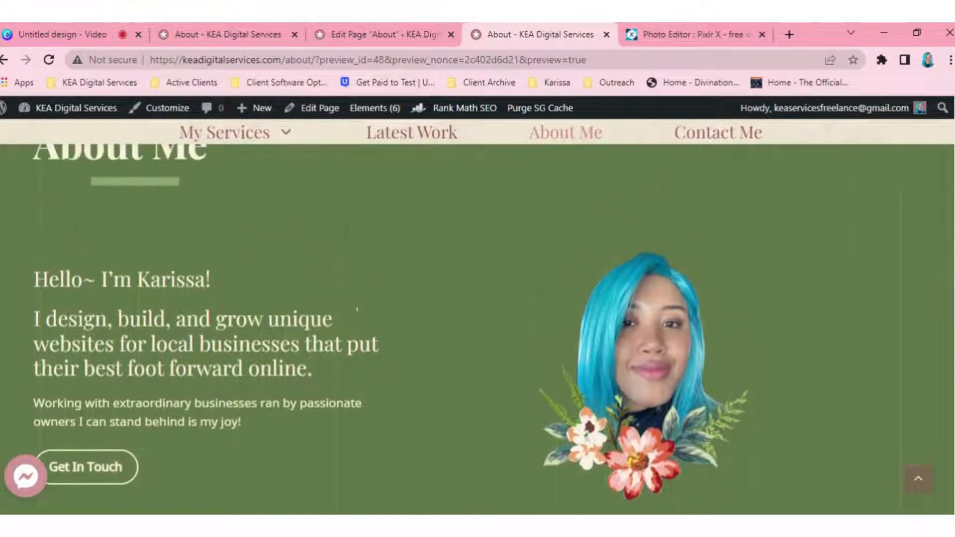
scroll(357, 308, "down", 1)
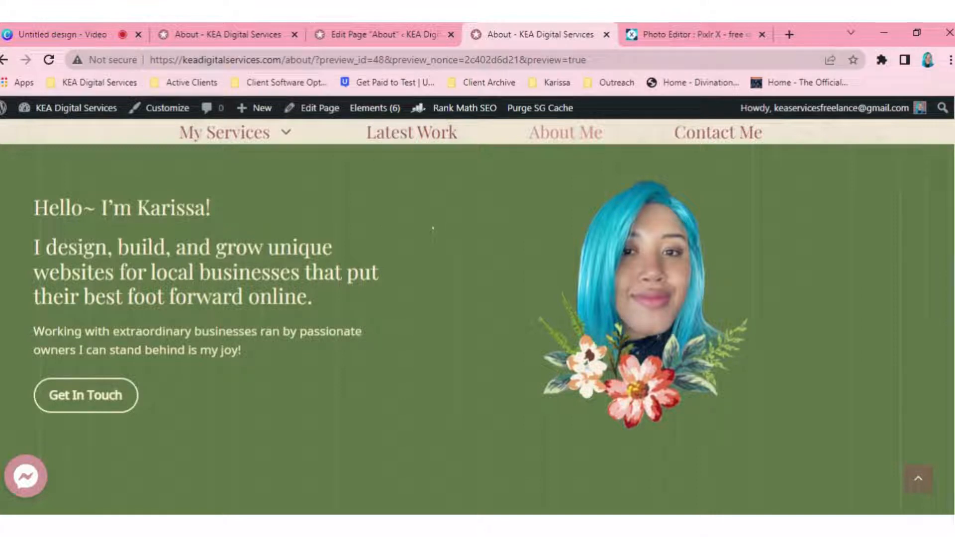
Step: Return to the page editor and review the portrait block's image replacement options, leaving the current image in place
left_click(407, 44)
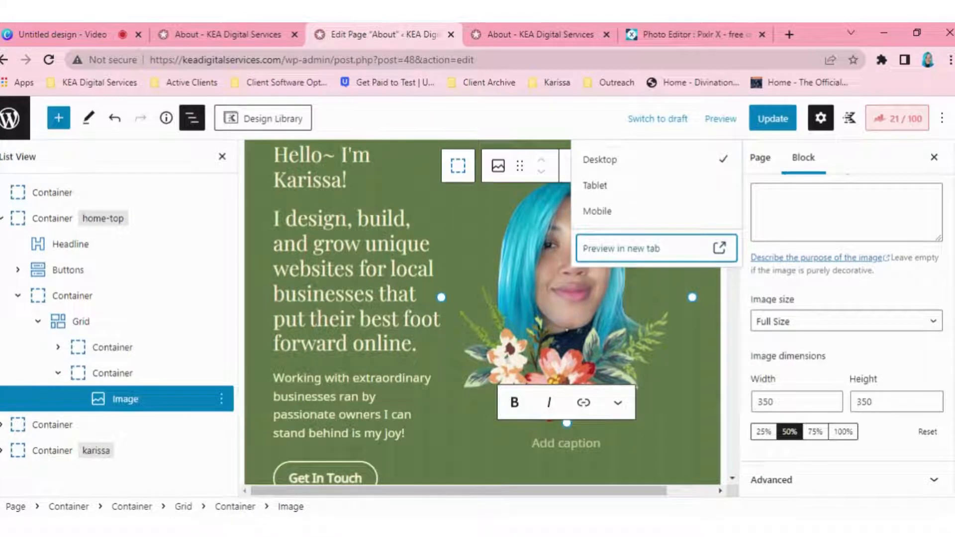
left_click(567, 330)
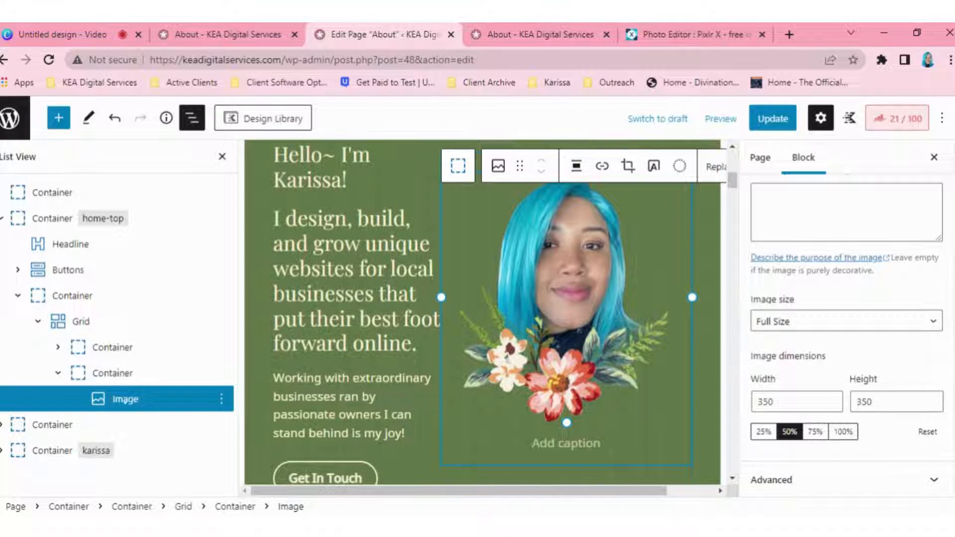
left_click(125, 399)
left_click(716, 167)
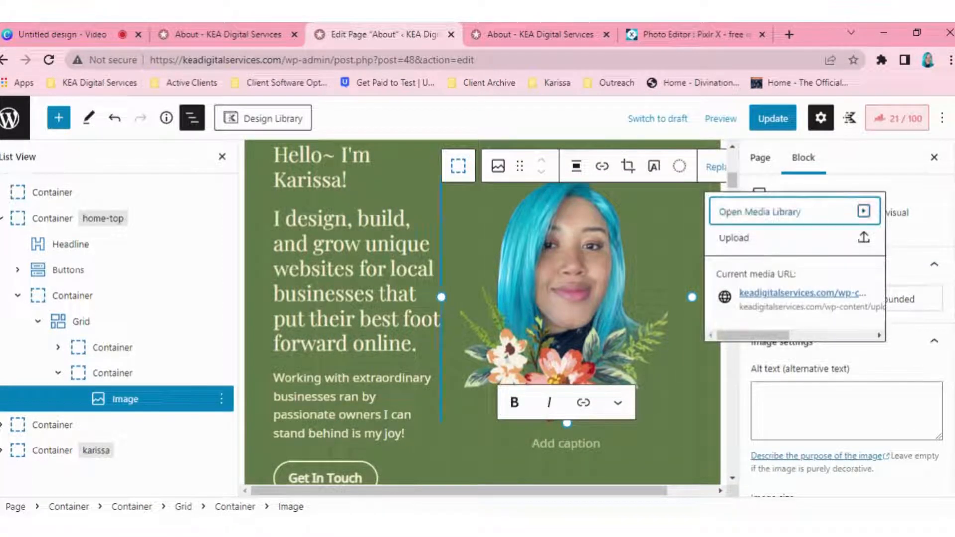
left_click(562, 298)
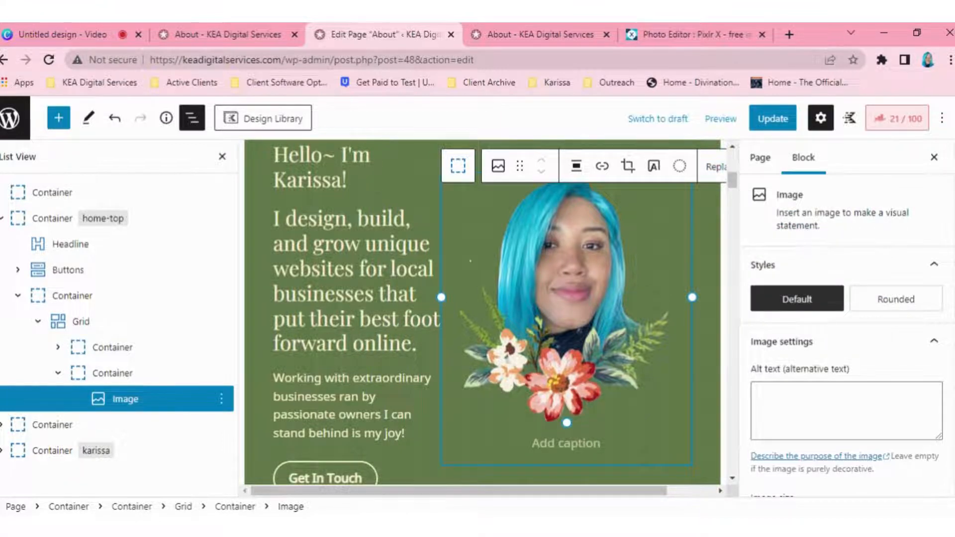
left_click(419, 343)
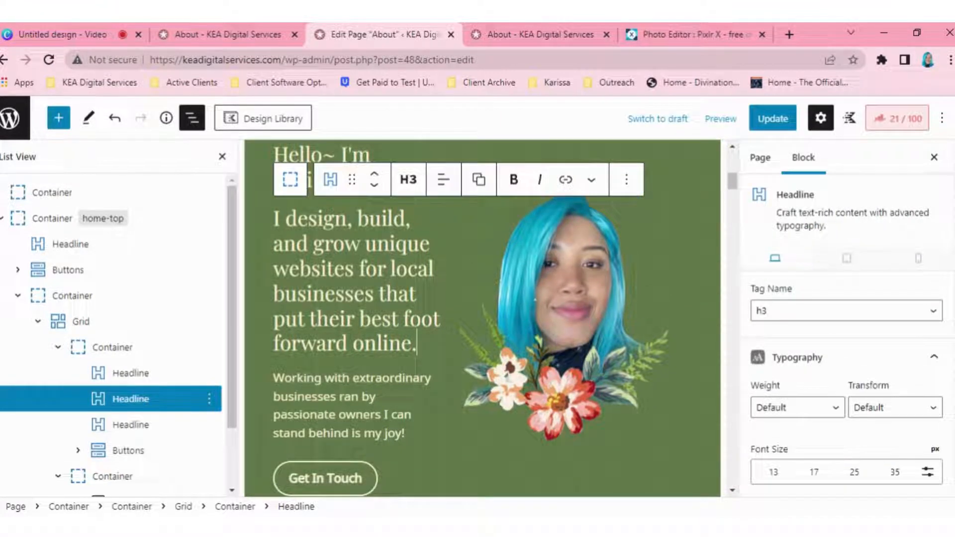
Step: Select the outer container of the testimonial section and inspect its background image setting
scroll(482, 318, "down", 8)
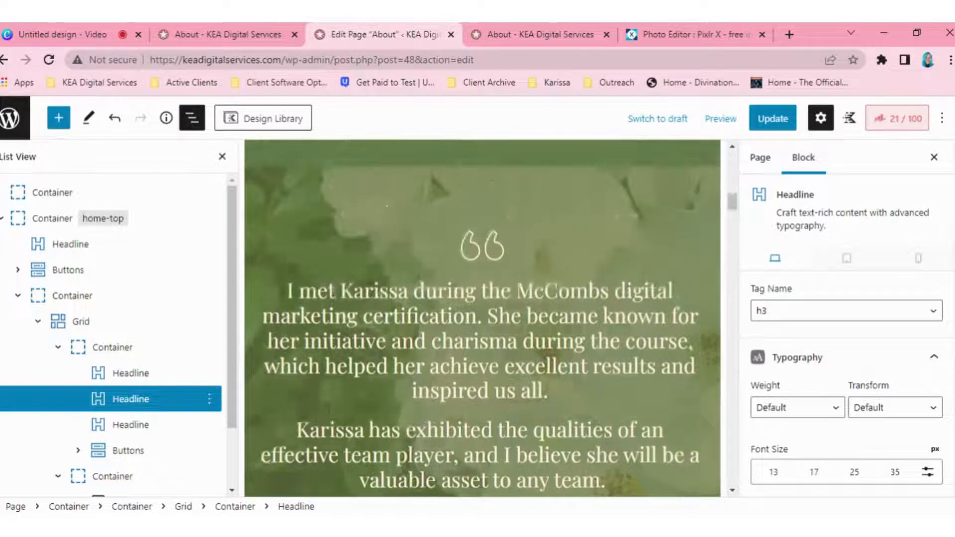
left_click(291, 232)
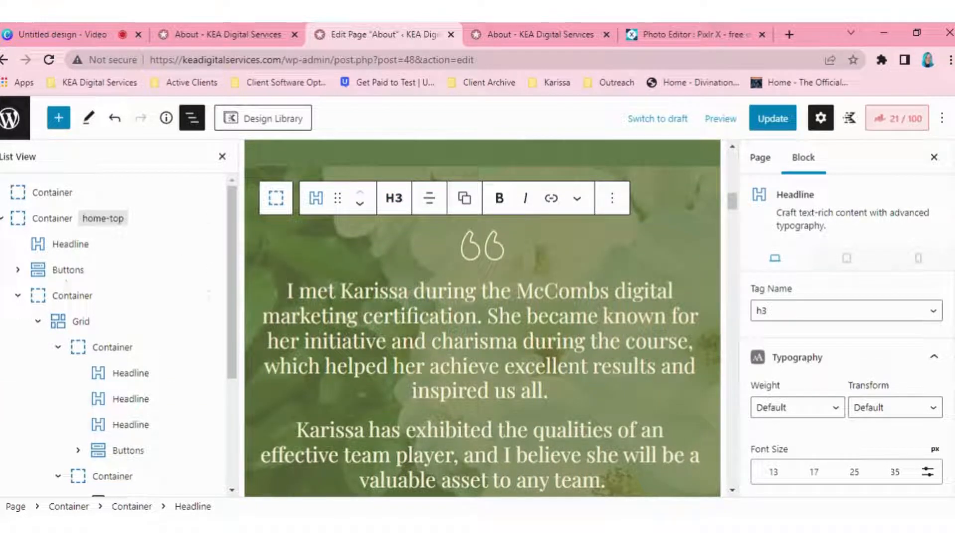
scroll(114, 299, "down", 3)
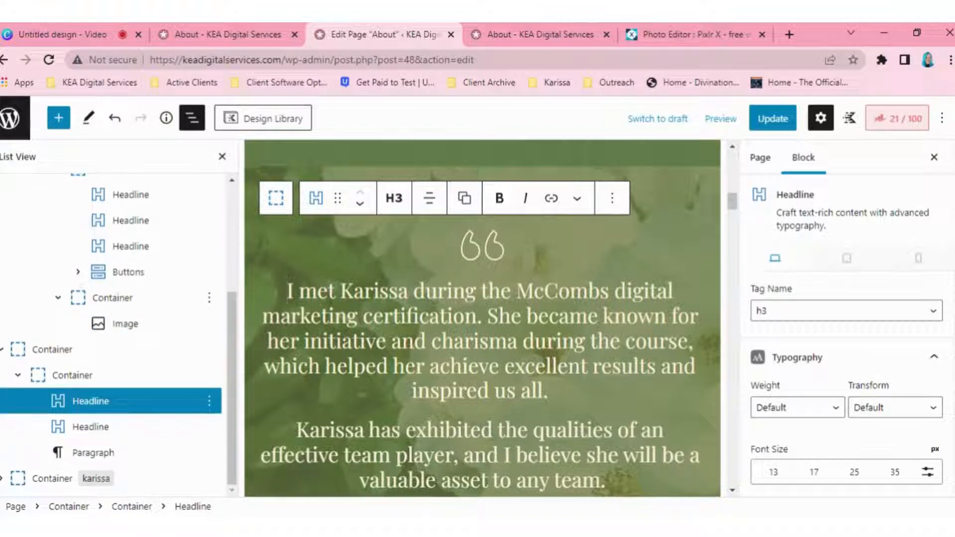
left_click(275, 198)
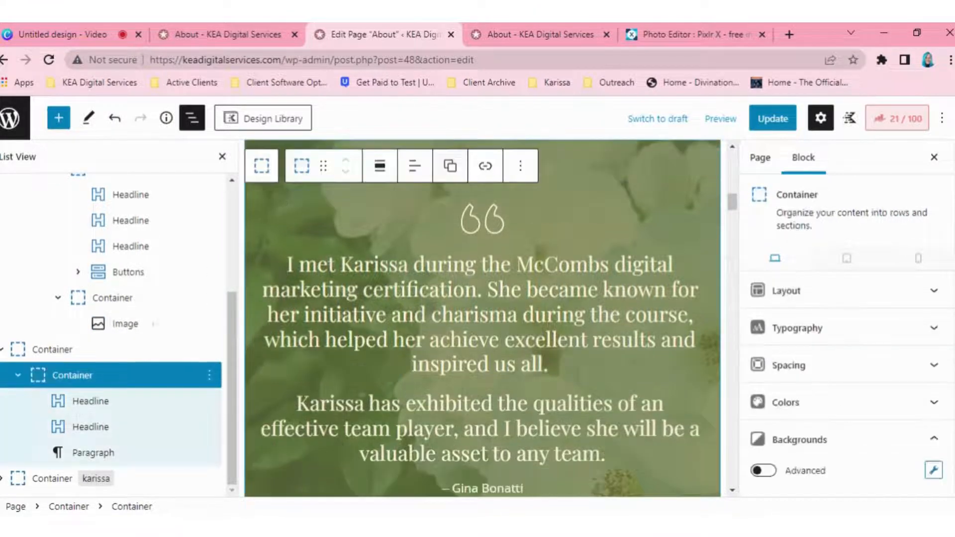
left_click(121, 350)
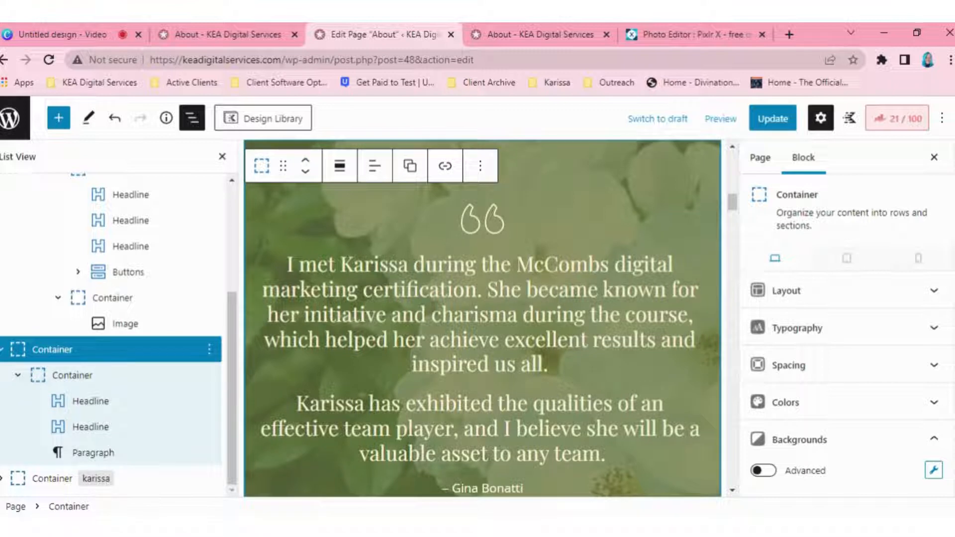
scroll(846, 365, "down", 3)
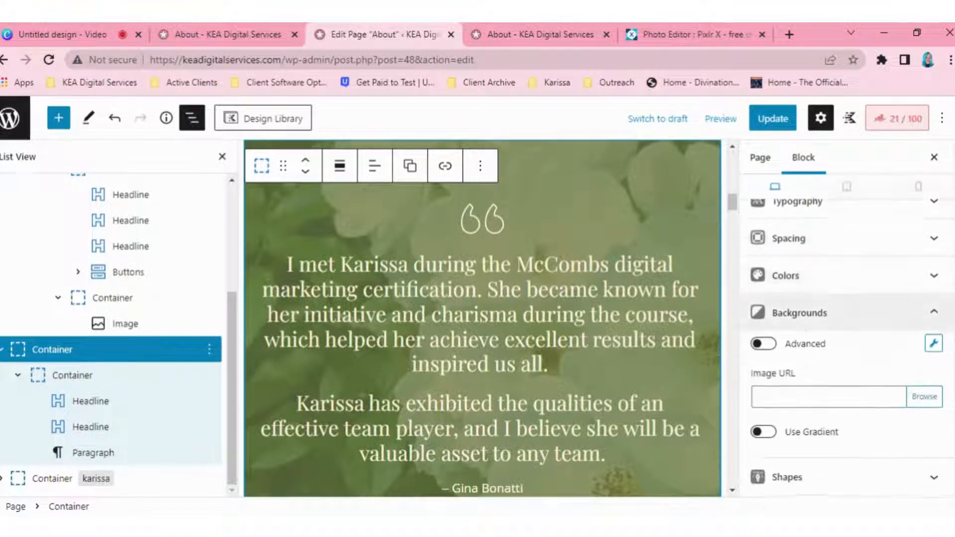
left_click(828, 380)
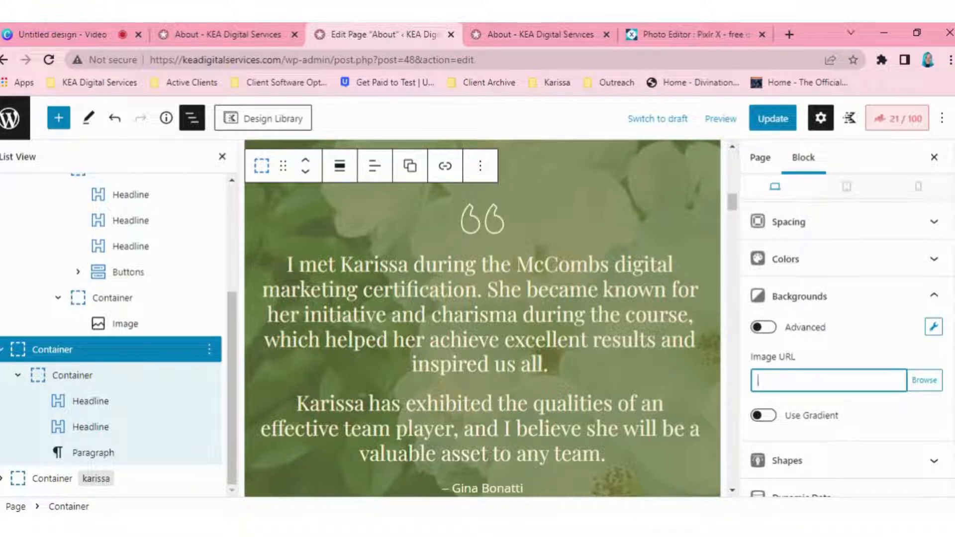
Step: Select the testimonial section's inner container and open the media library for its background image, checking the upload option as well
left_click(53, 375)
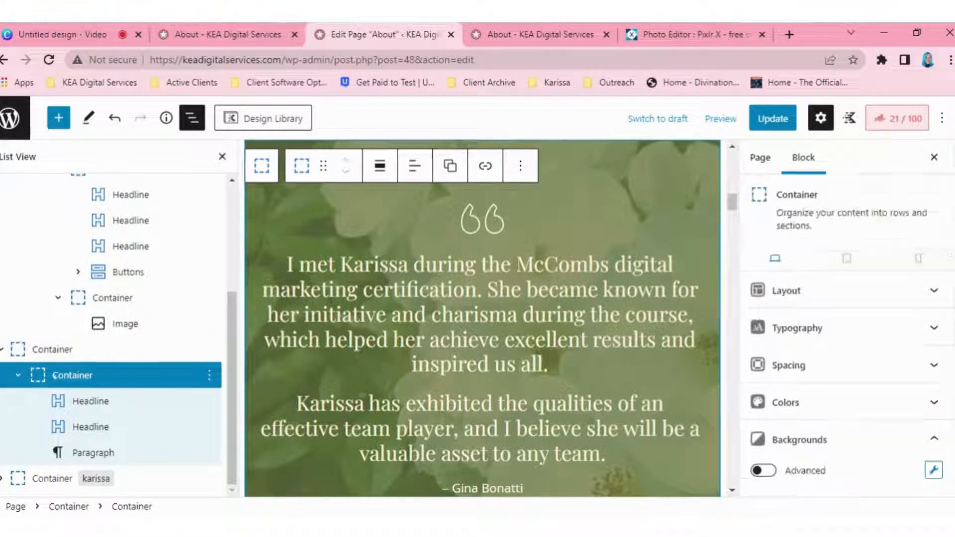
scroll(791, 359, "down", 1)
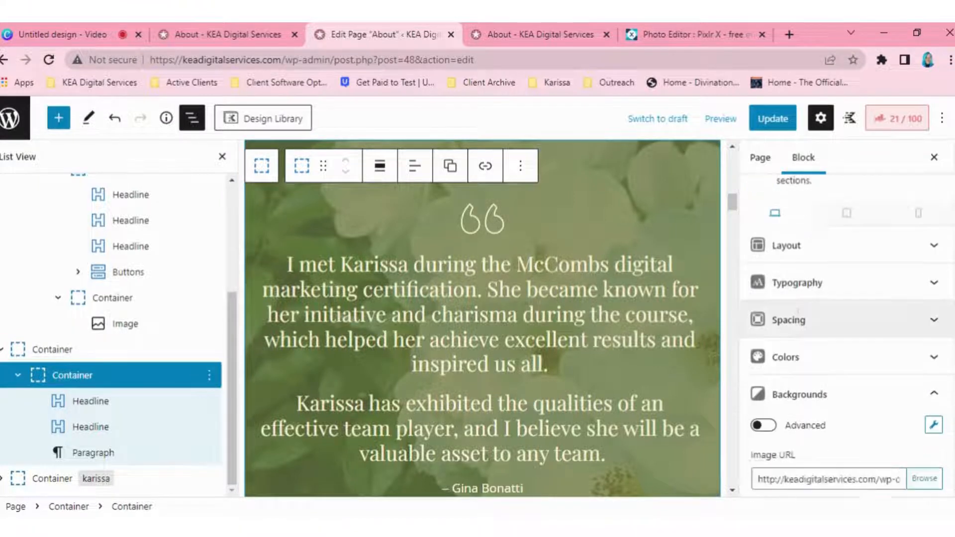
left_click(791, 368)
left_click(792, 368)
scroll(845, 348, "down", 4)
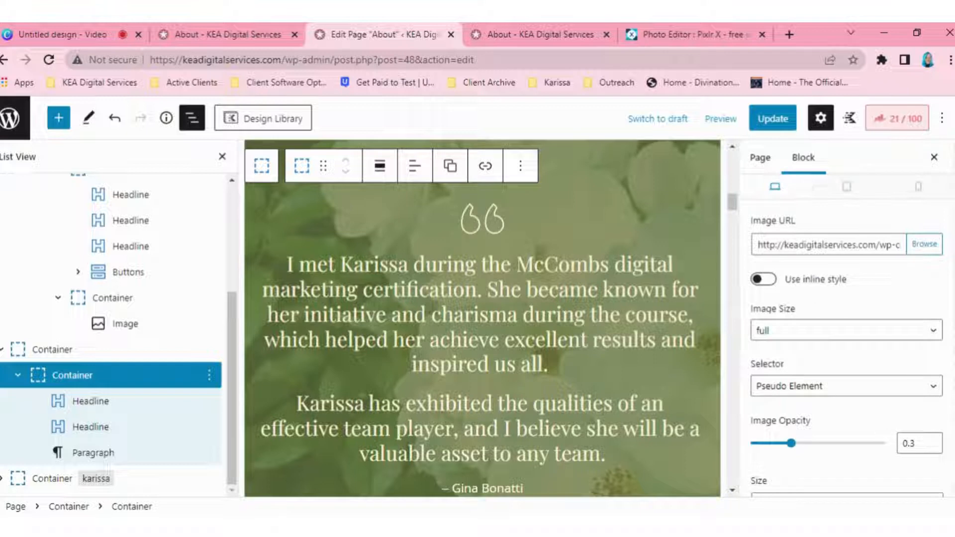
triple_click(819, 244)
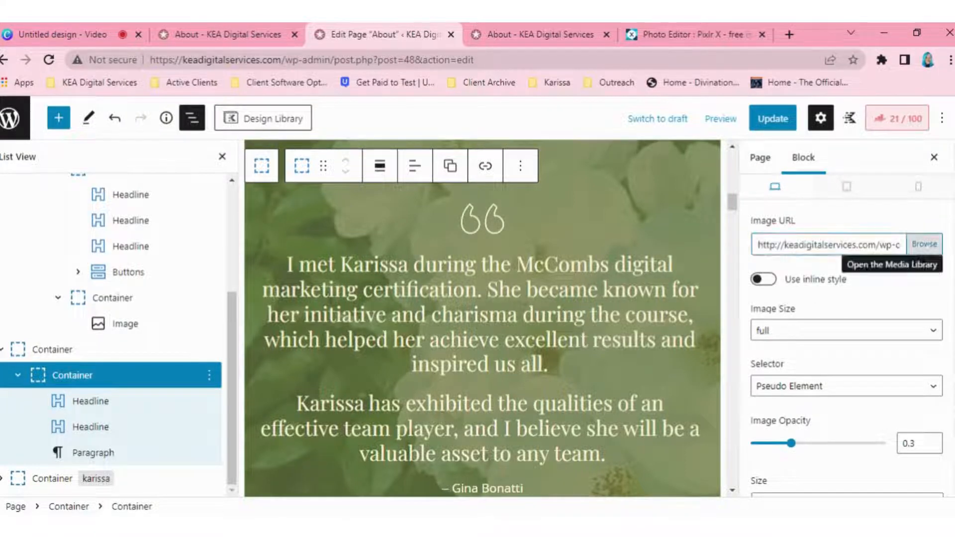
left_click(924, 244)
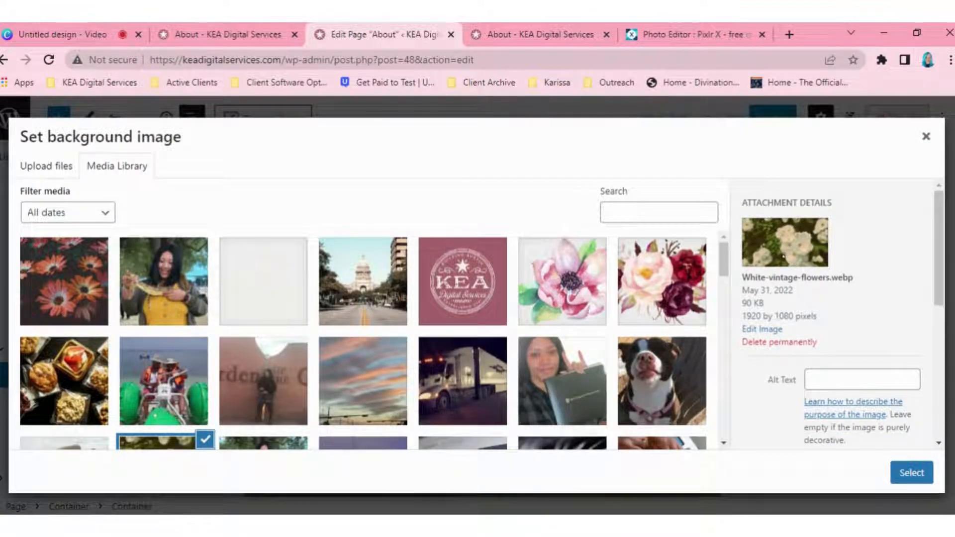
left_click(51, 165)
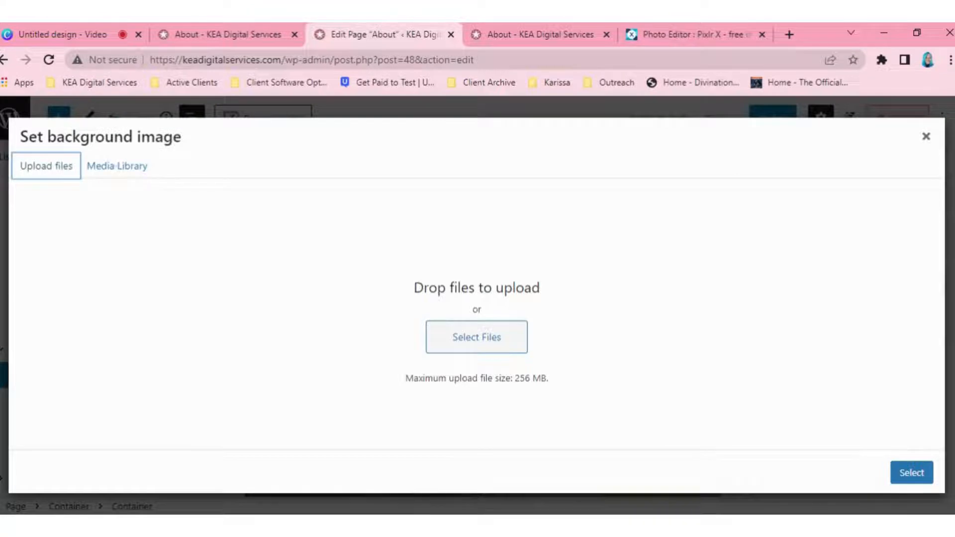
left_click(117, 166)
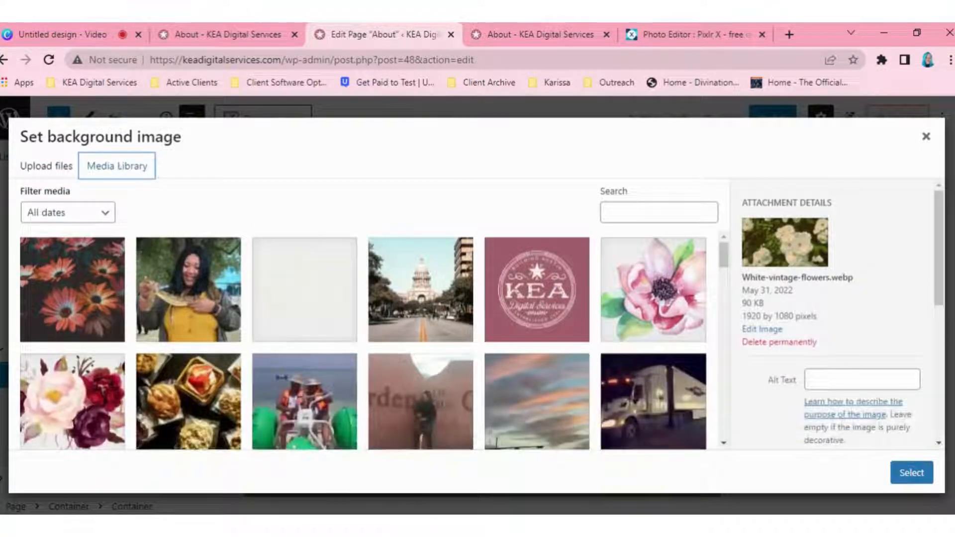
Step: Choose the red and orange flowers image and examine its file size and pixel dimensions
left_click(105, 260)
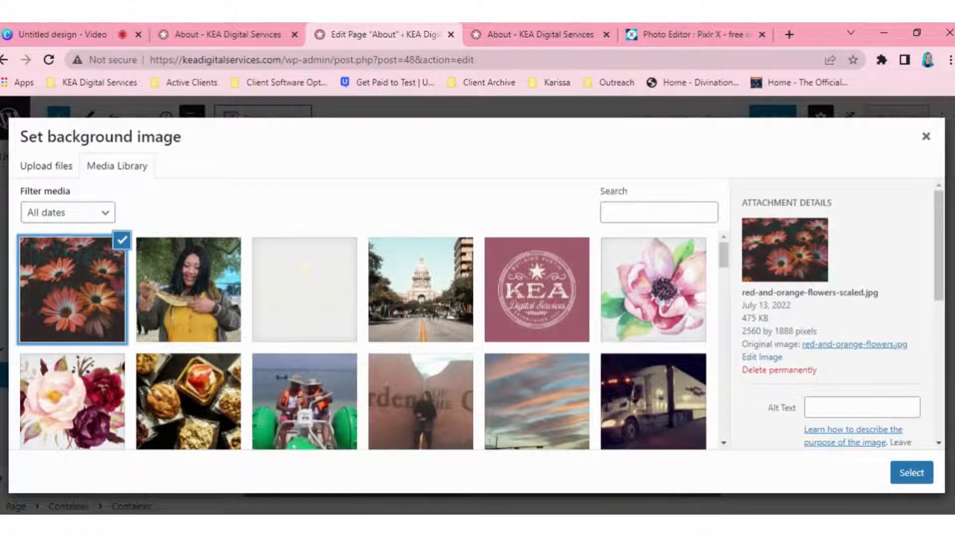
left_click_drag(770, 319, 742, 318)
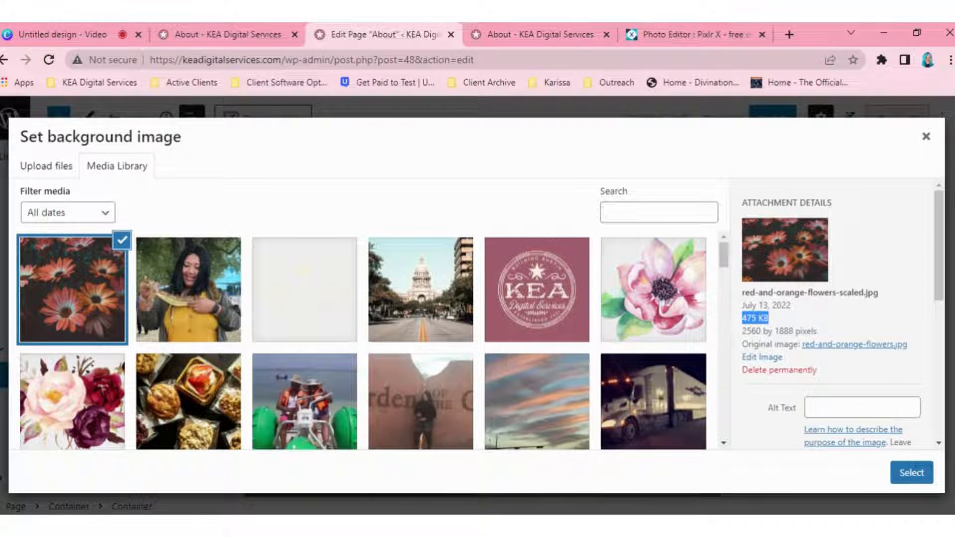
left_click_drag(740, 329, 775, 331)
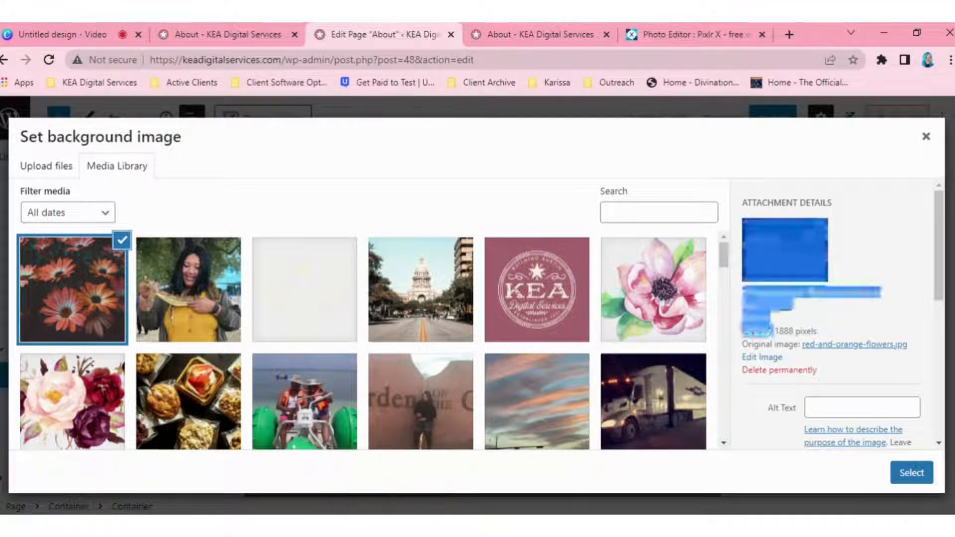
left_click(776, 331)
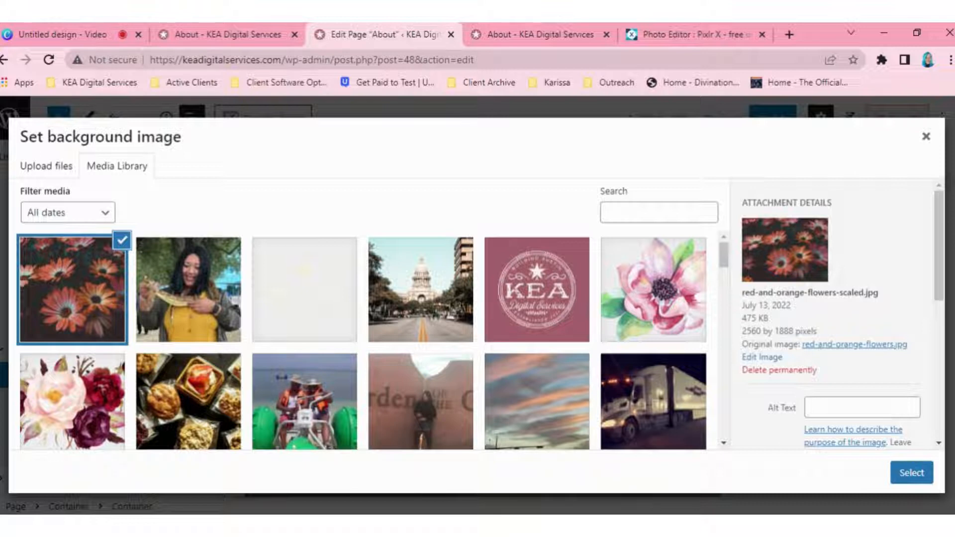
Step: Choose the White-vintage-flowers.webp image and examine its pixel dimensions for comparison
scroll(368, 338, "down", 10)
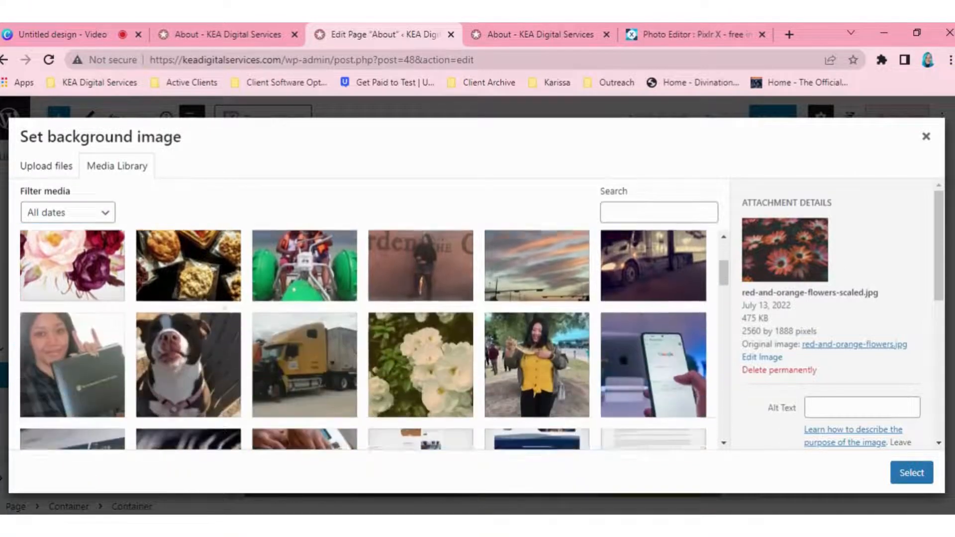
left_click(393, 289)
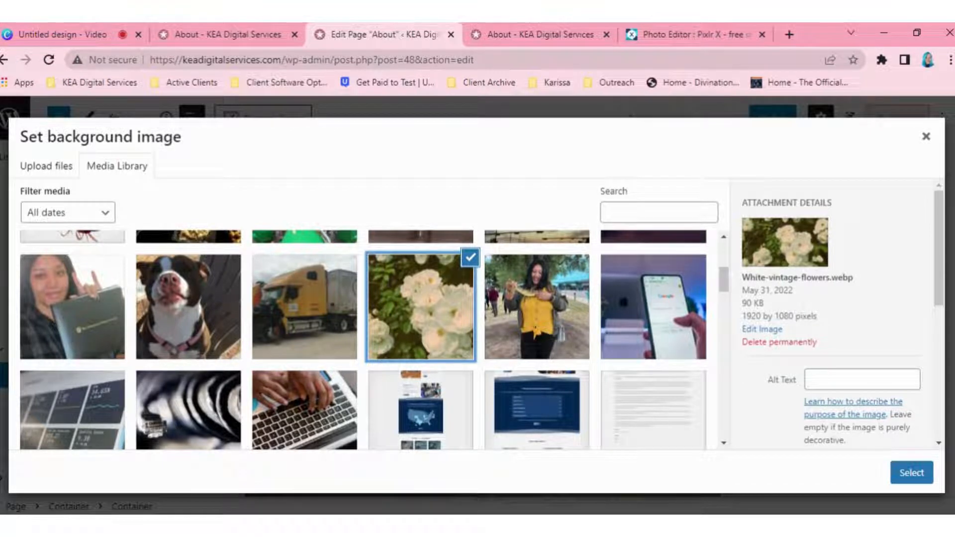
left_click_drag(742, 316, 818, 316)
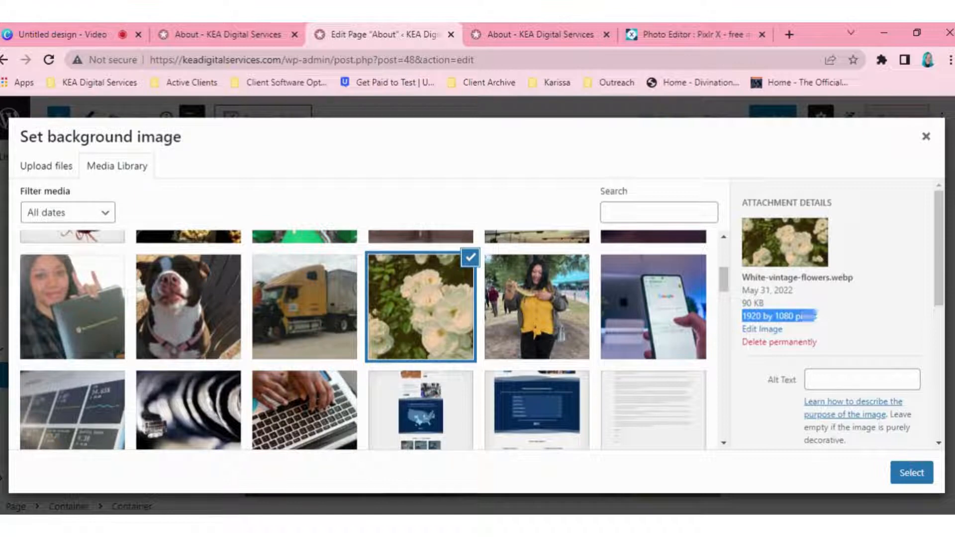
Step: Compare the file formats of the red and orange flowers image and the white vintage flowers image
scroll(100, 298, "up", 2)
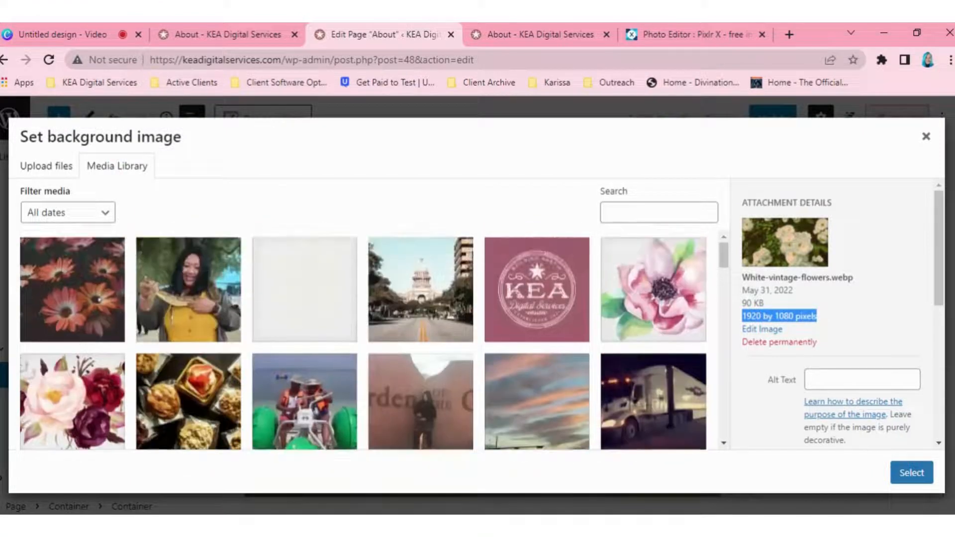
left_click(106, 276)
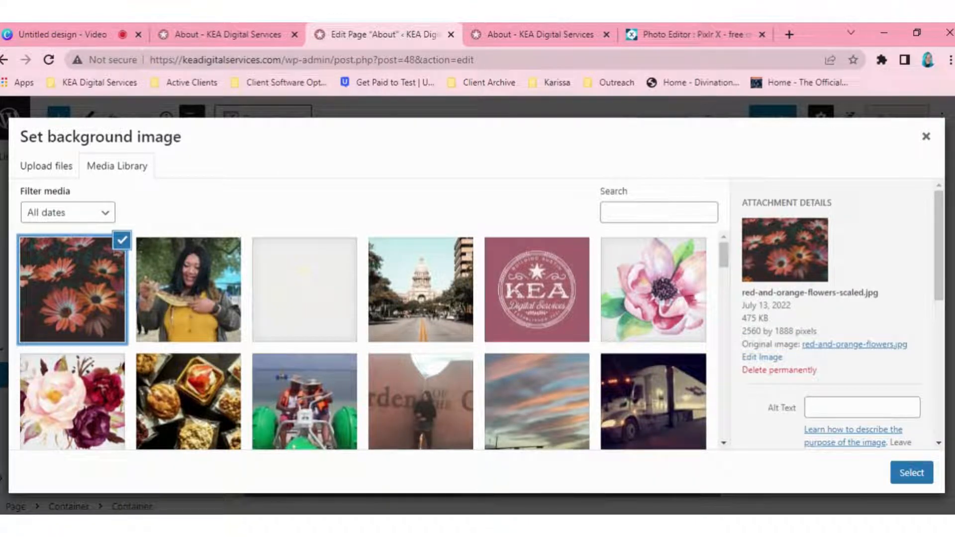
mouse_move(879, 294)
left_mouse_down()
mouse_move(821, 306)
mouse_move(865, 293)
left_mouse_up()
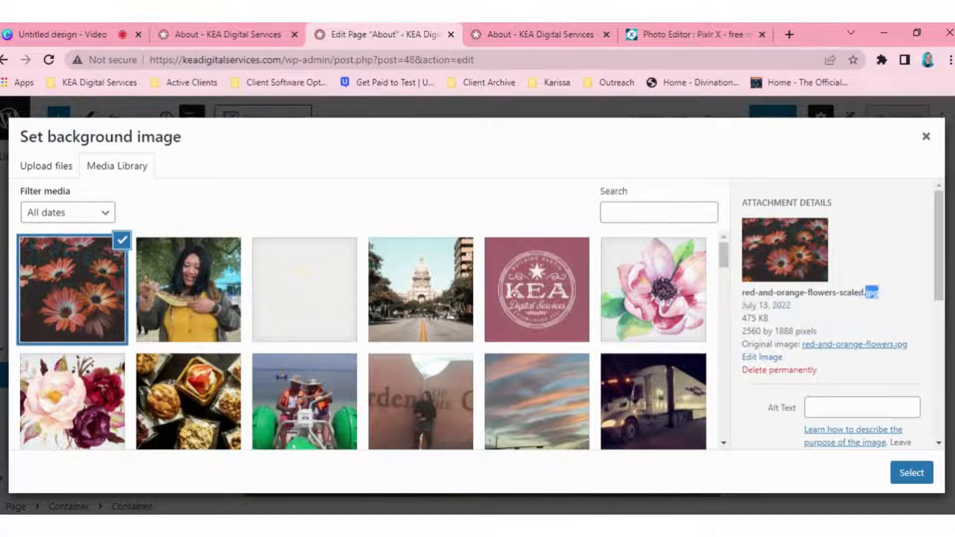
scroll(423, 306, "down", 4)
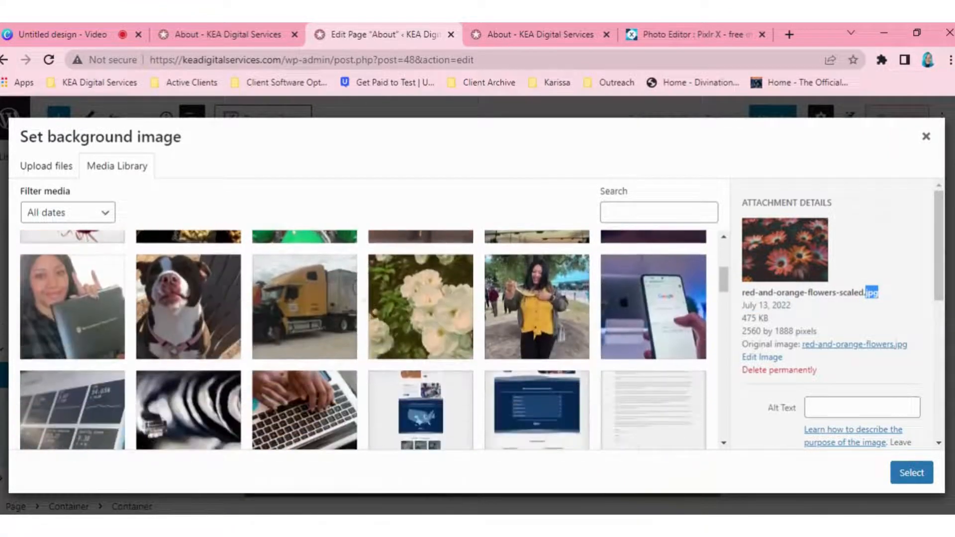
left_click(403, 303)
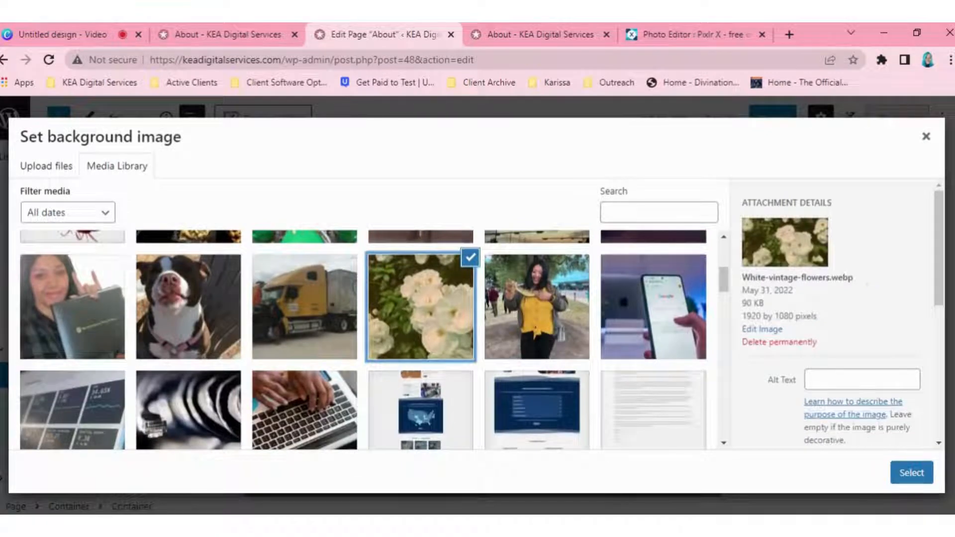
left_click_drag(853, 277, 831, 276)
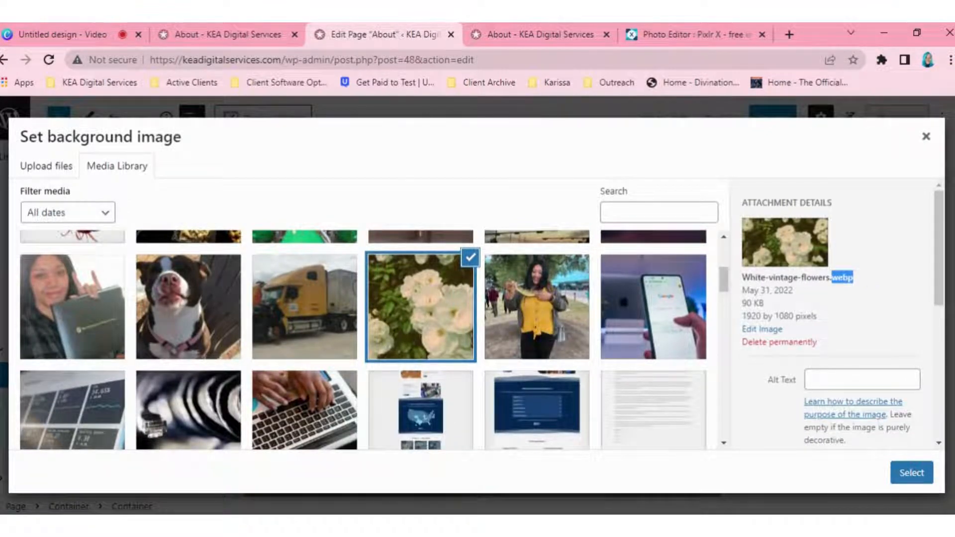
scroll(329, 302, "up", 4)
left_click(74, 294)
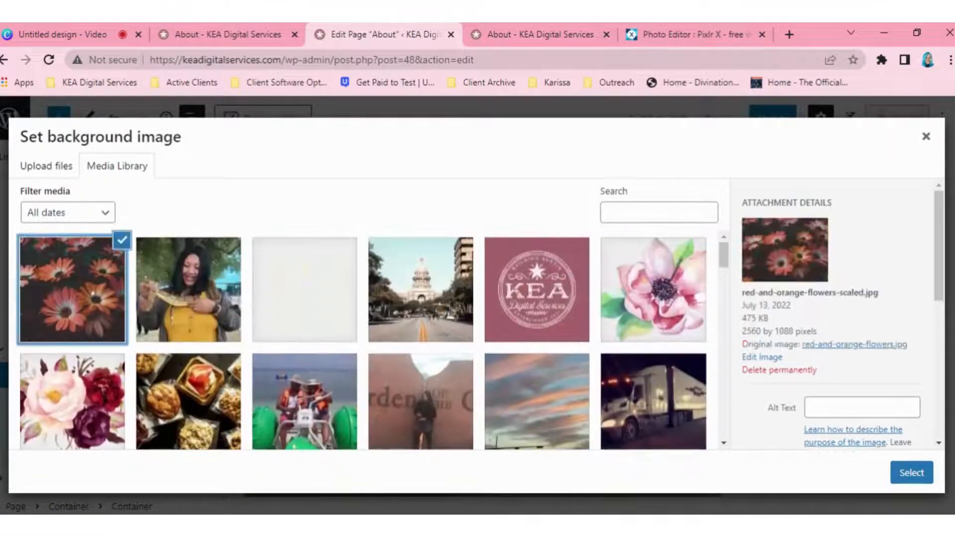
Step: Switch to Pixlr X and create a new blank canvas 1920 px wide and 1080 px high
left_click(679, 38)
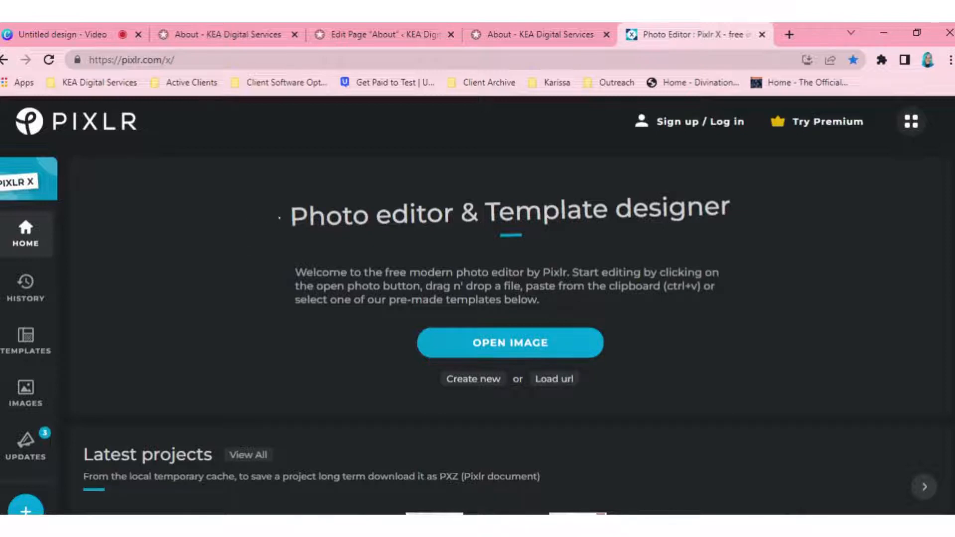
scroll(261, 225, "down", 1)
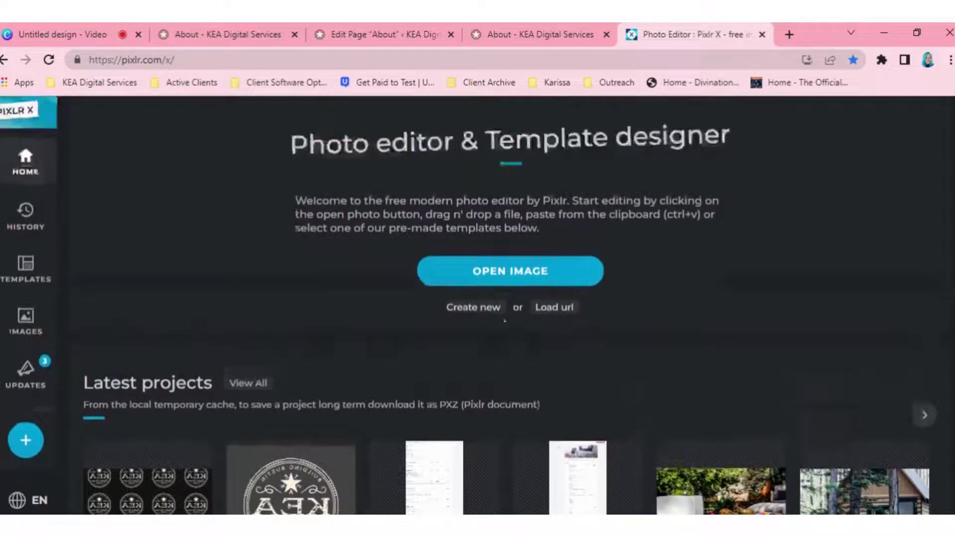
left_click(481, 306)
left_click_drag(517, 214, 519, 128)
left_click_drag(477, 324, 452, 503)
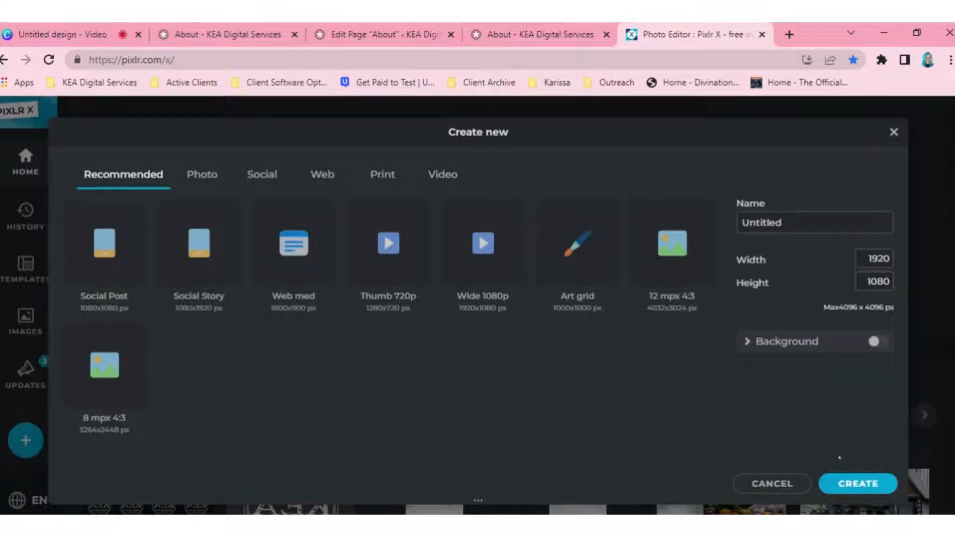
left_click(836, 485)
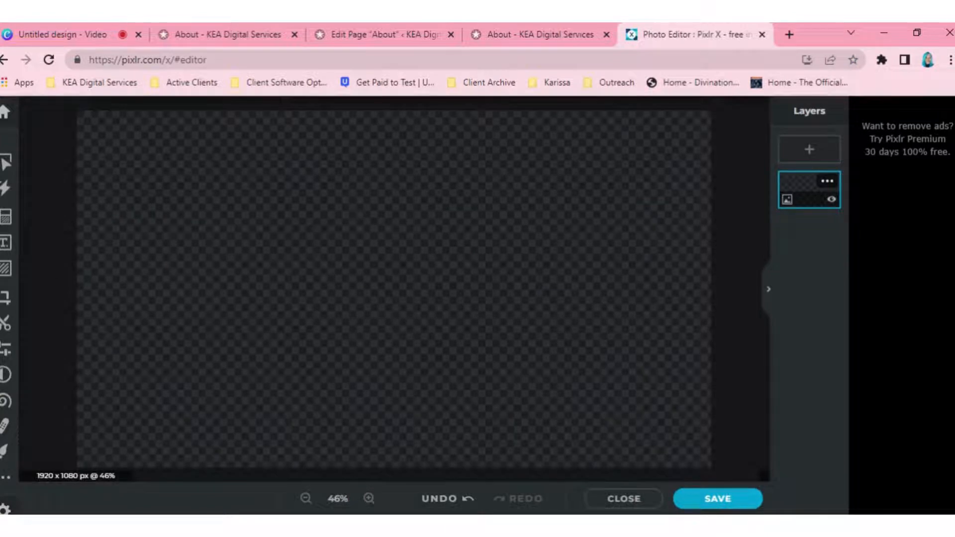
Step: Add the red and orange flowers photo as a layer in the current document and scale it down to the canvas width
left_click_drag(379, 433, 229, 258)
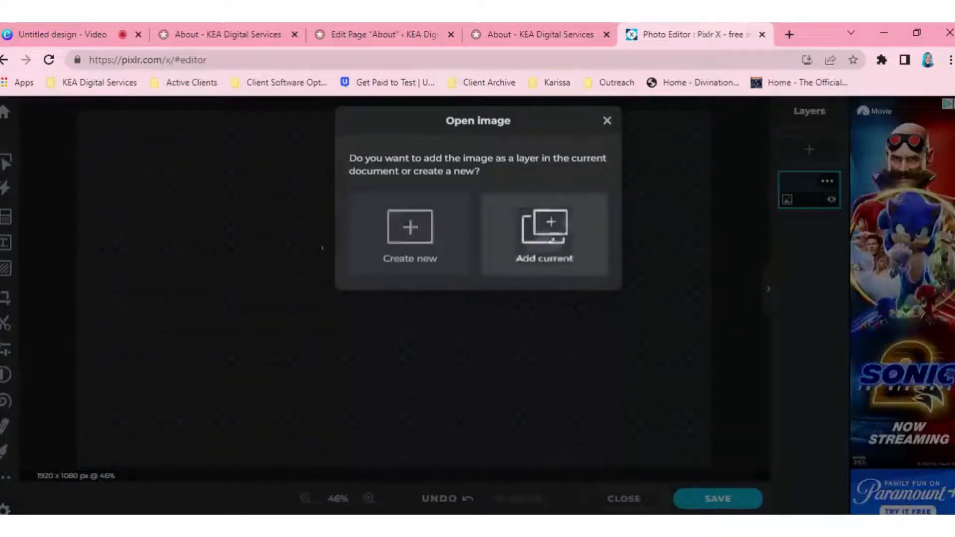
left_click(552, 239)
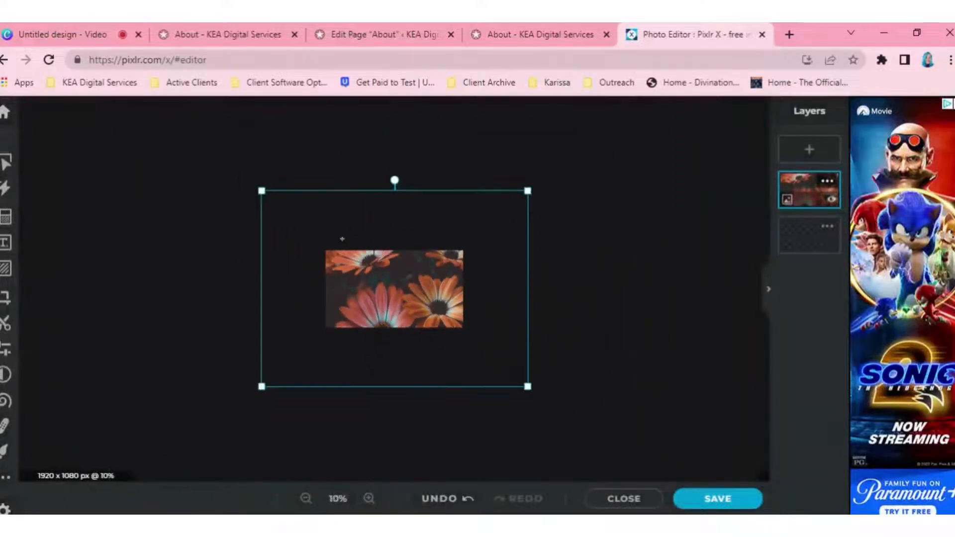
left_click_drag(262, 191, 325, 238)
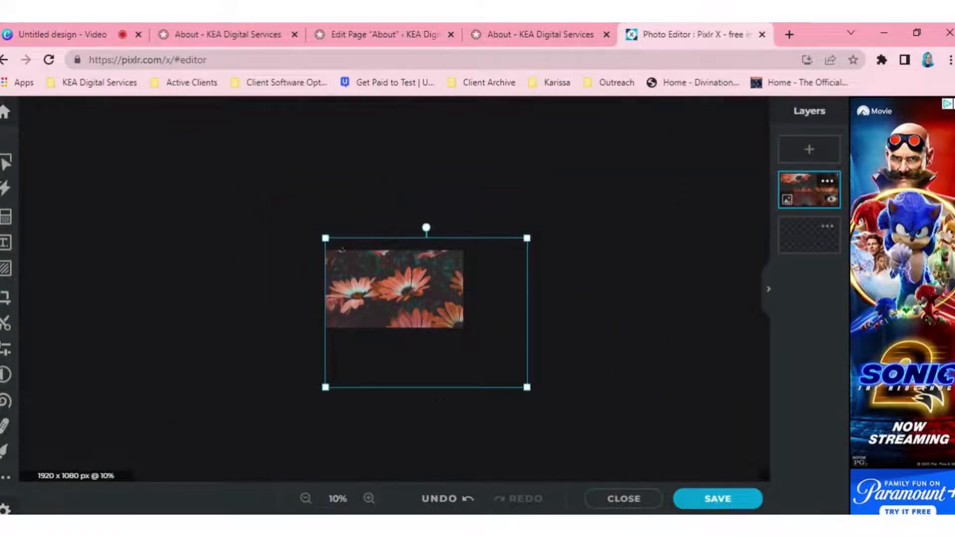
left_click_drag(522, 383, 463, 340)
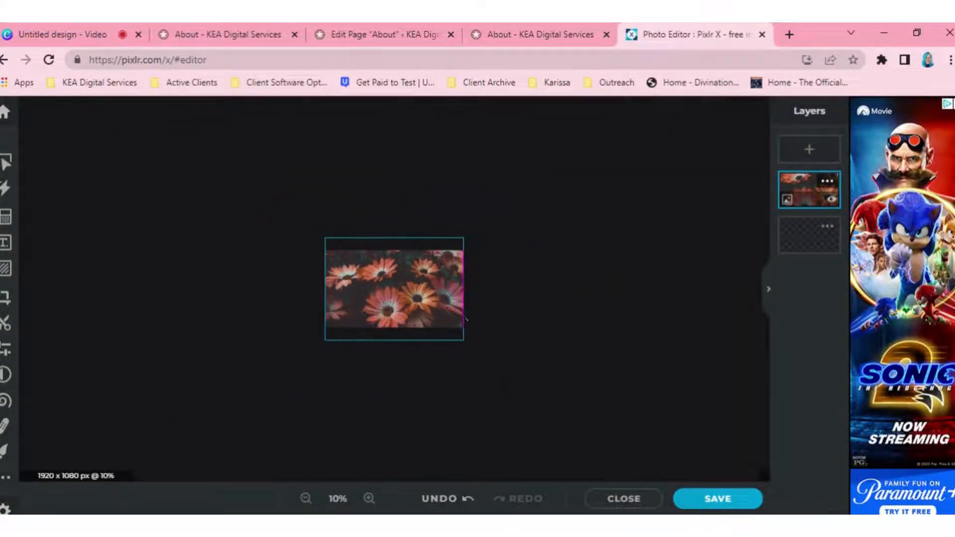
scroll(370, 276, "up", 10)
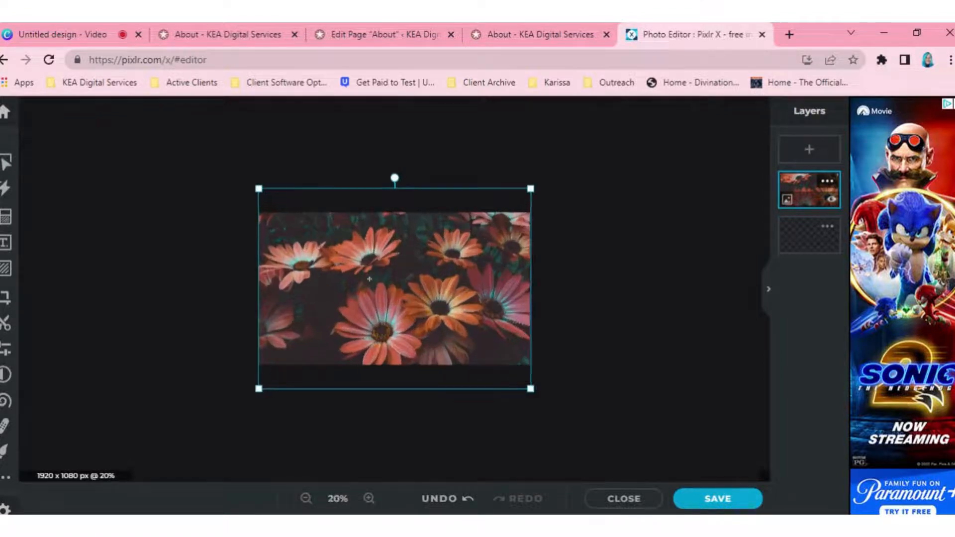
scroll(370, 277, "up", 1)
mouse_move(370, 271)
left_mouse_down()
mouse_move(364, 293)
mouse_move(372, 273)
left_mouse_up()
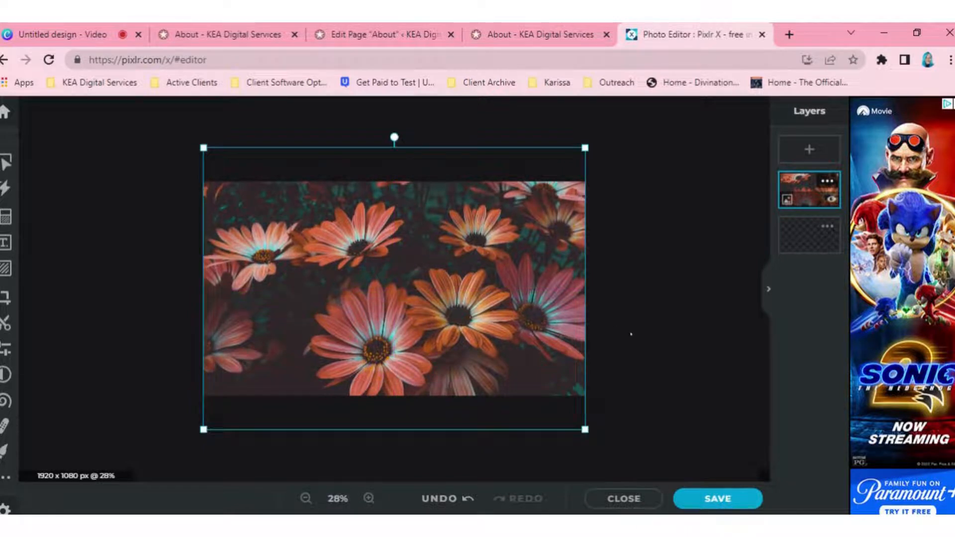
left_click(631, 334)
Step: Save the resized flowers image as a WebP file with the quality lowered to 46%, keeping transparency on
left_click(706, 499)
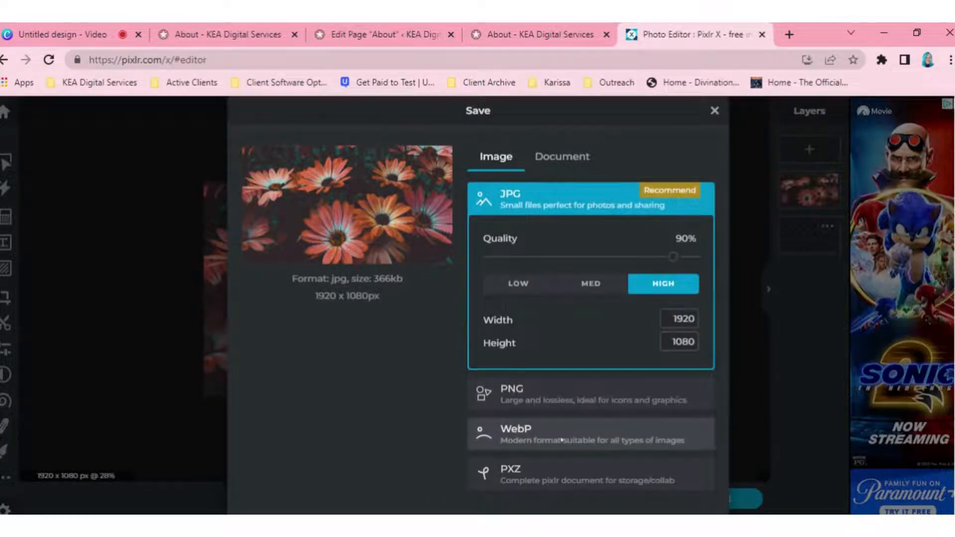
scroll(439, 360, "down", 1)
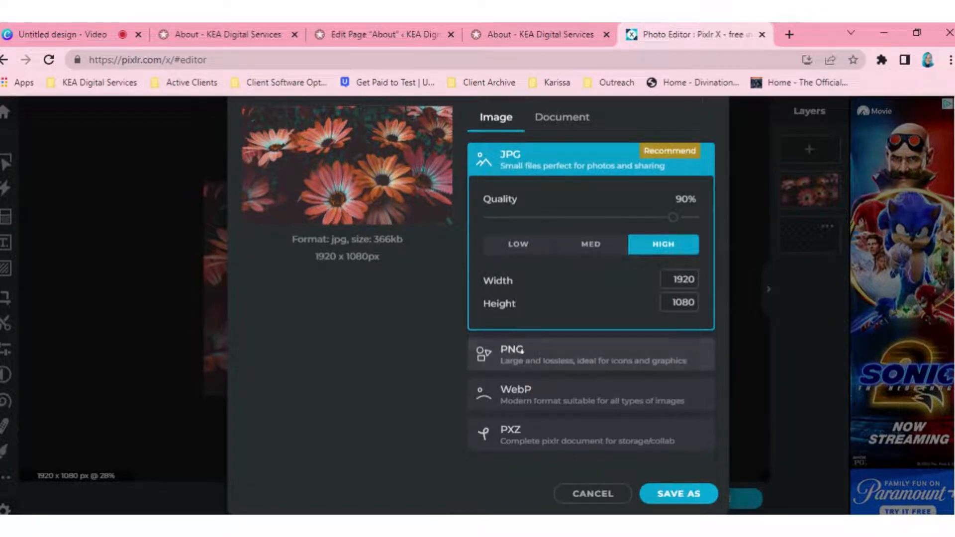
left_click(535, 393)
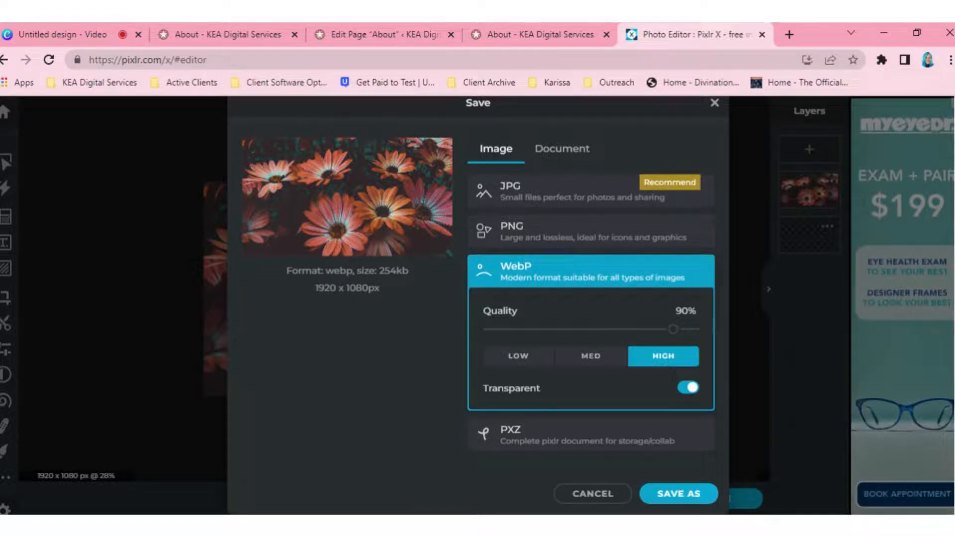
left_click(566, 329)
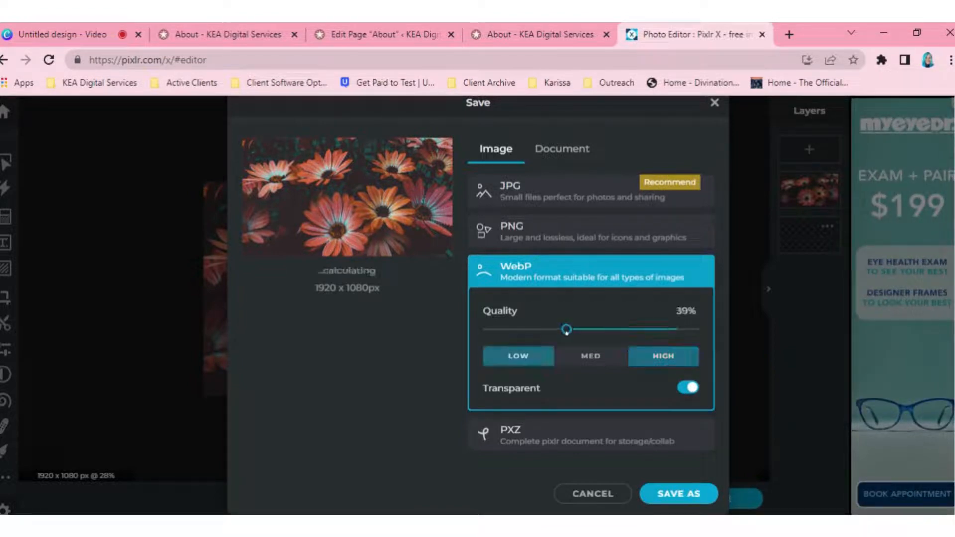
left_click_drag(568, 330, 582, 330)
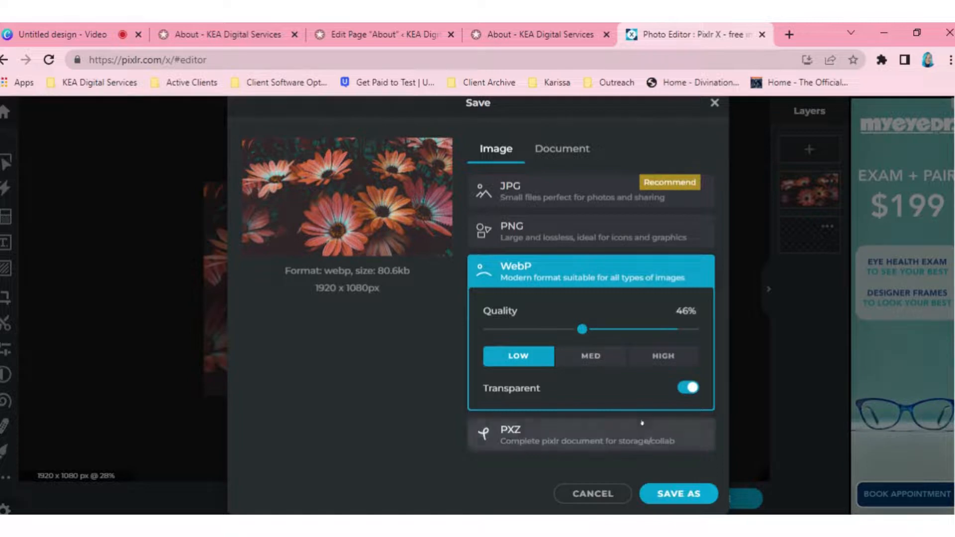
left_click(693, 500)
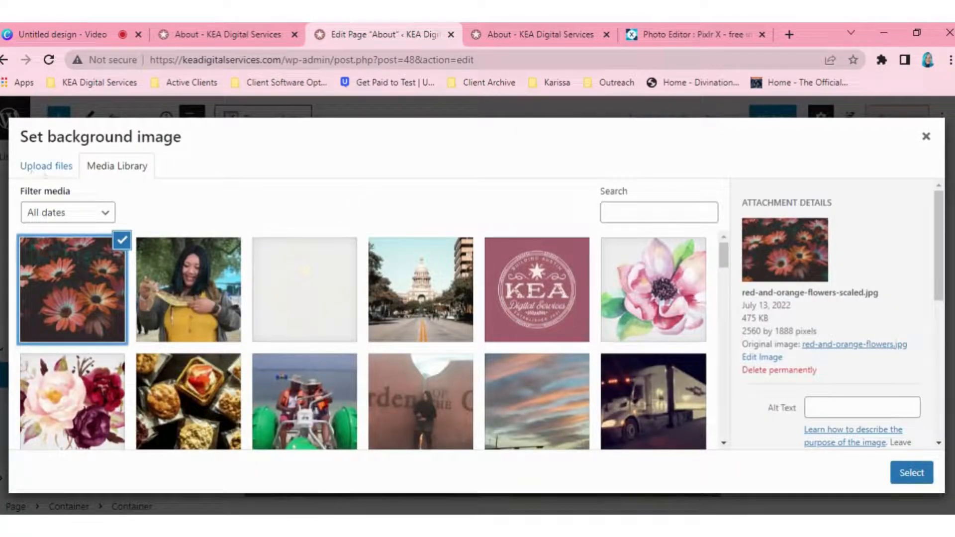
Step: Switch to the WordPress About page editor, upload red-and-orange-flowers-.webp and set it as the testimonial container's background image
left_click(46, 169)
left_click(452, 342)
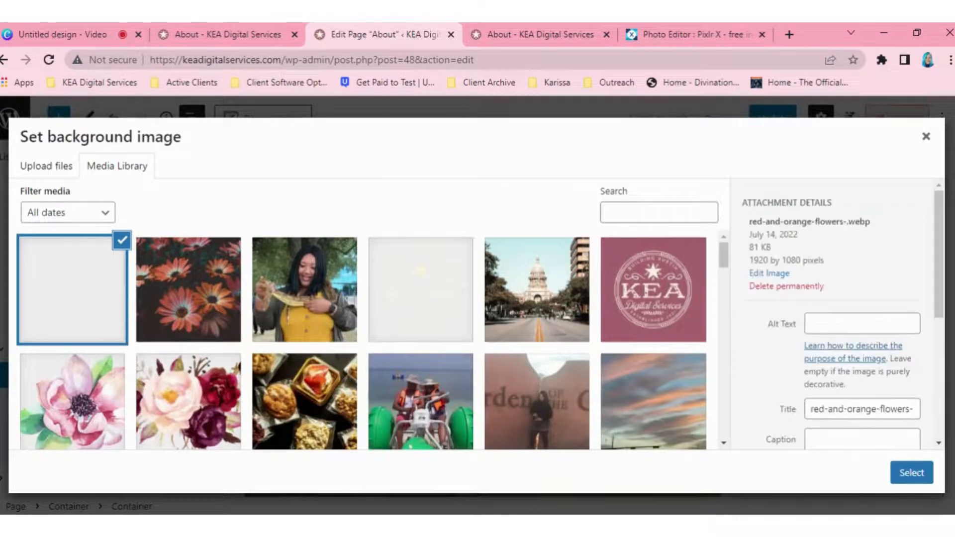
left_click(914, 472)
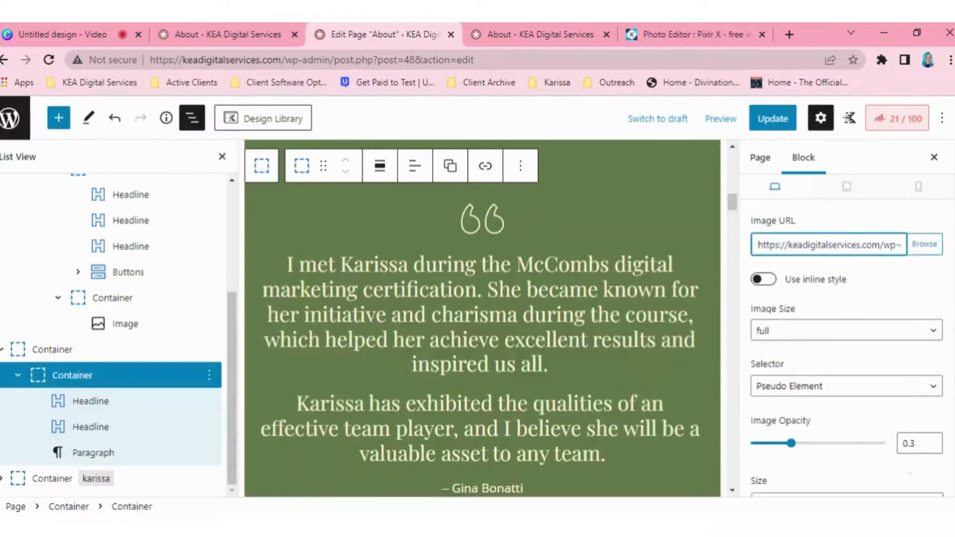
Step: Preview the About page in the browser and examine the testimonial section's new flower background and its scrolling behaviour
scroll(482, 318, "down", 4)
scroll(482, 318, "up", 1)
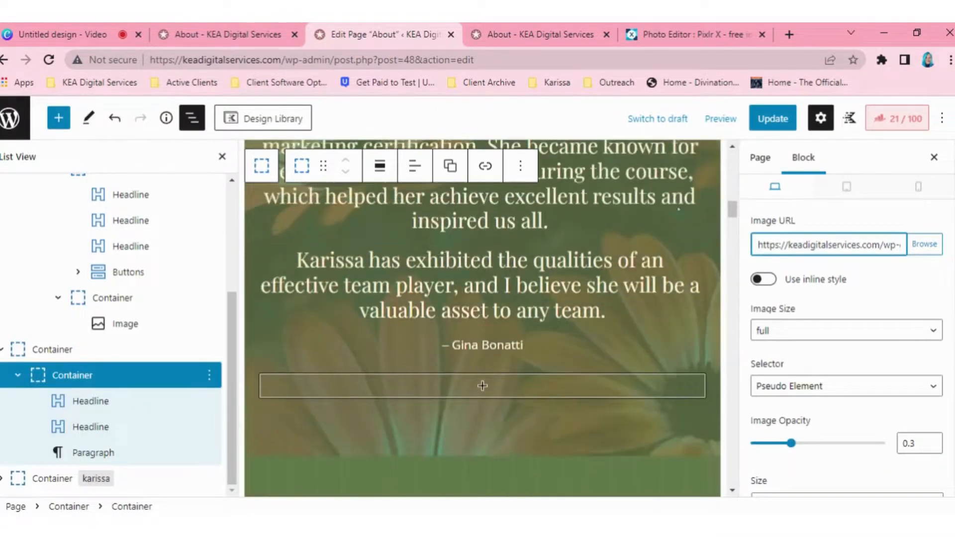
left_click(720, 118)
left_click(598, 239)
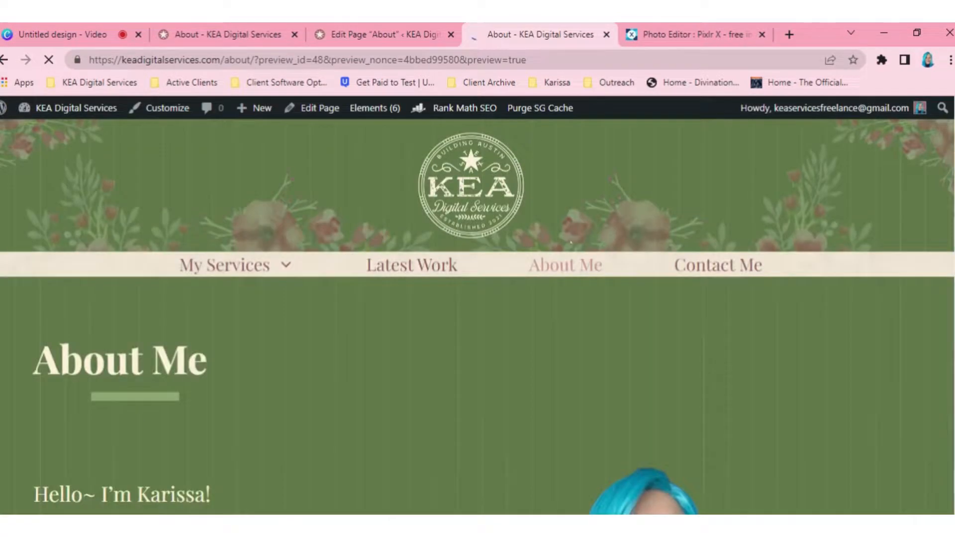
scroll(477, 319, "down", 6)
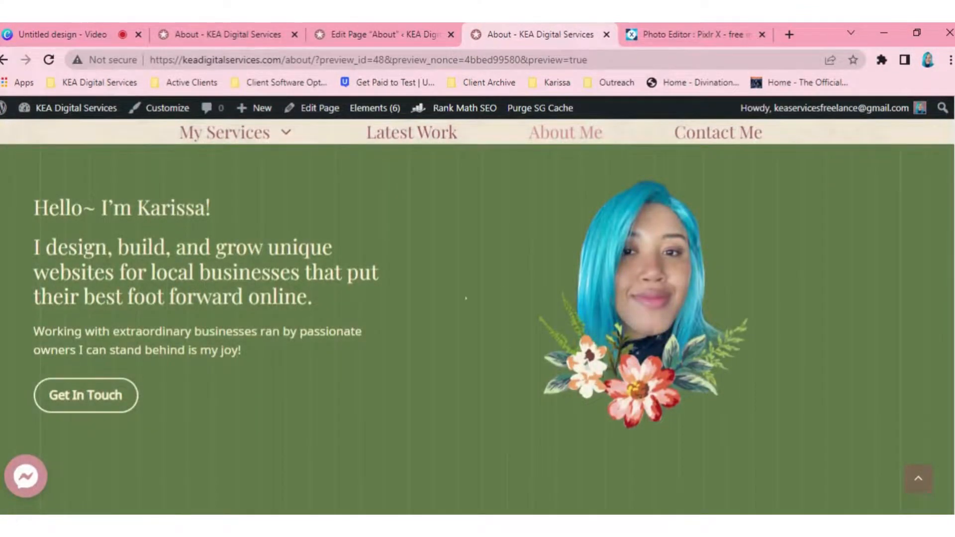
scroll(477, 329, "down", 8)
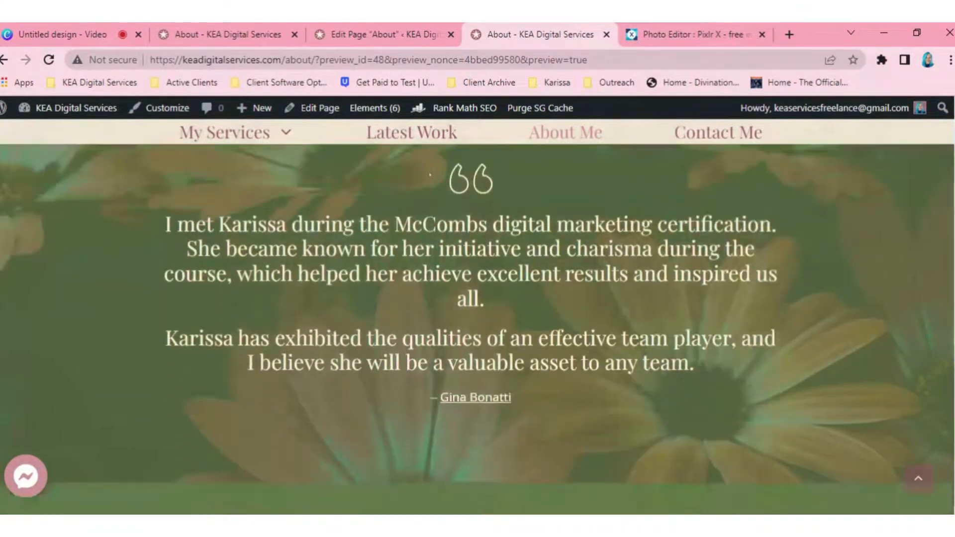
scroll(477, 329, "down", 2)
scroll(477, 328, "up", 4)
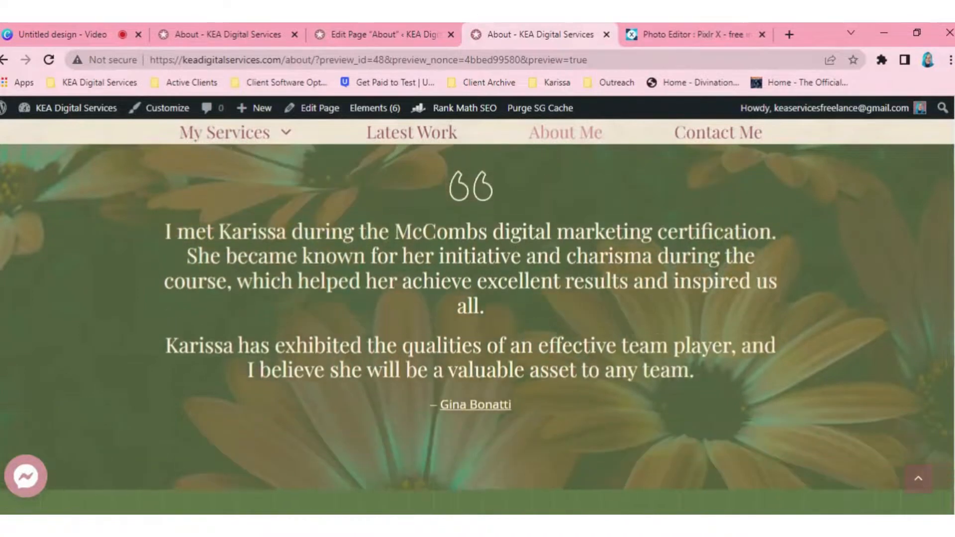
scroll(477, 328, "down", 2)
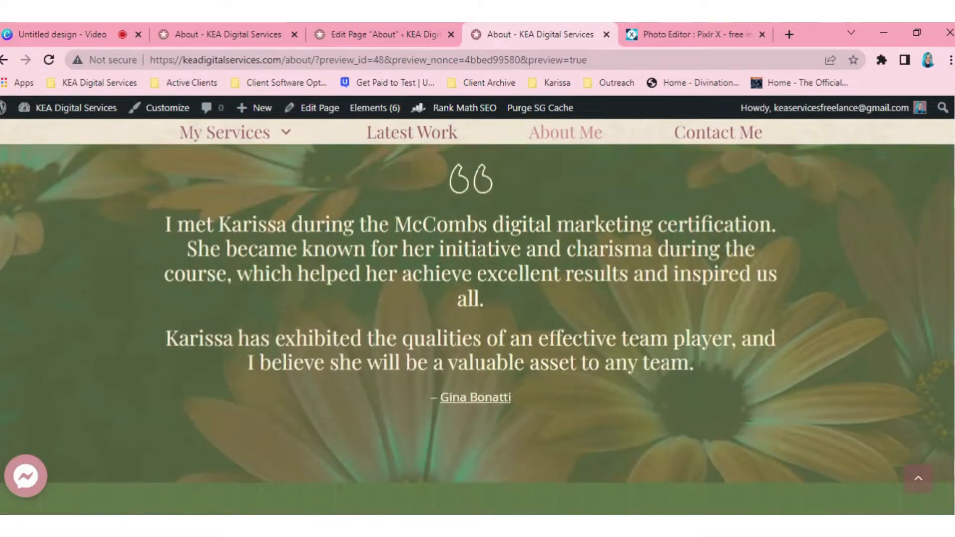
scroll(370, 251, "down", 4)
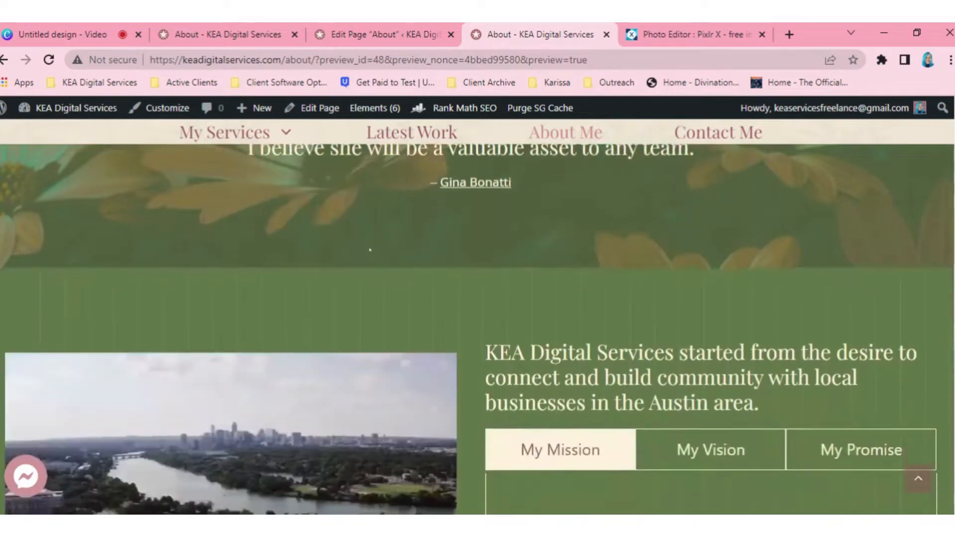
scroll(370, 250, "up", 4)
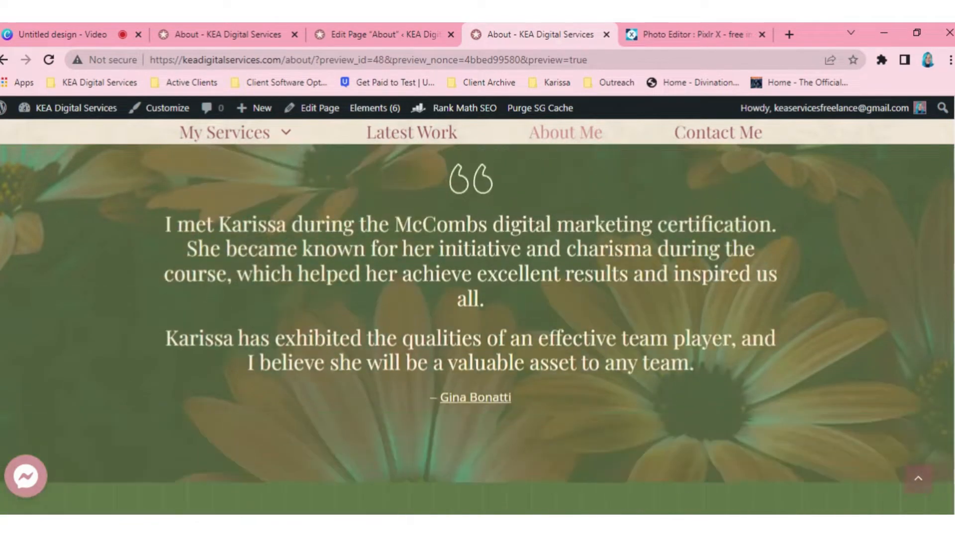
scroll(478, 298, "up", 1)
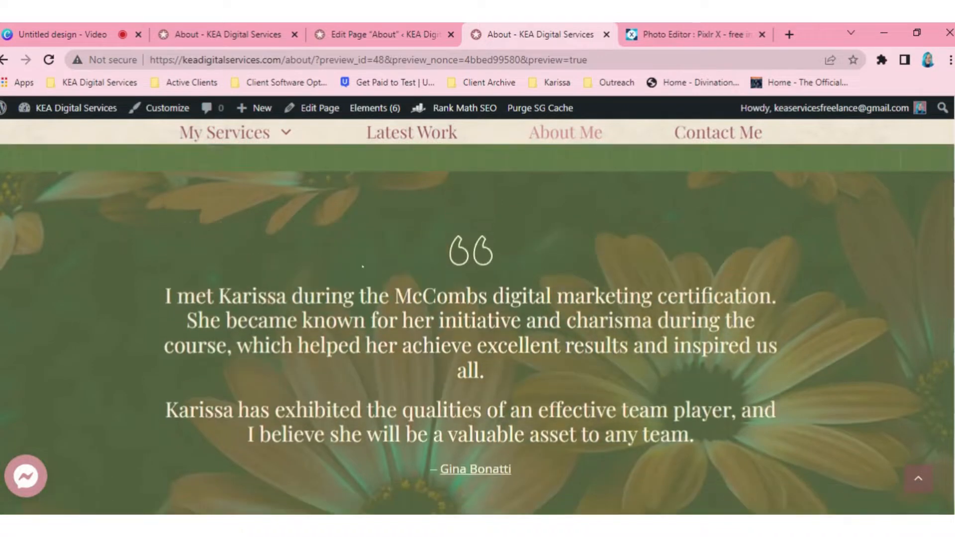